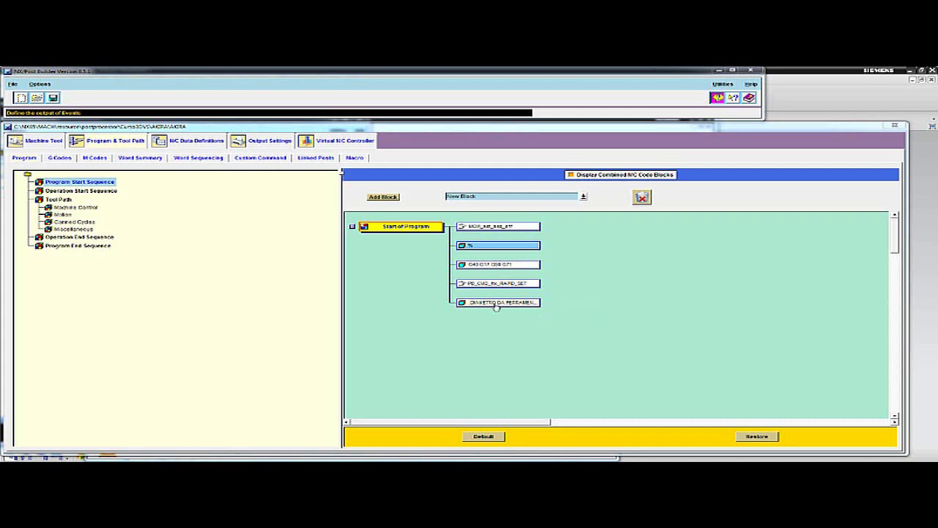
Step: Drag the DIAMETRO DA FERRAMENTA block from Start of Program to the trash, then list the custom commands
{"action": "left_click", "coordinate": [196, 145]}
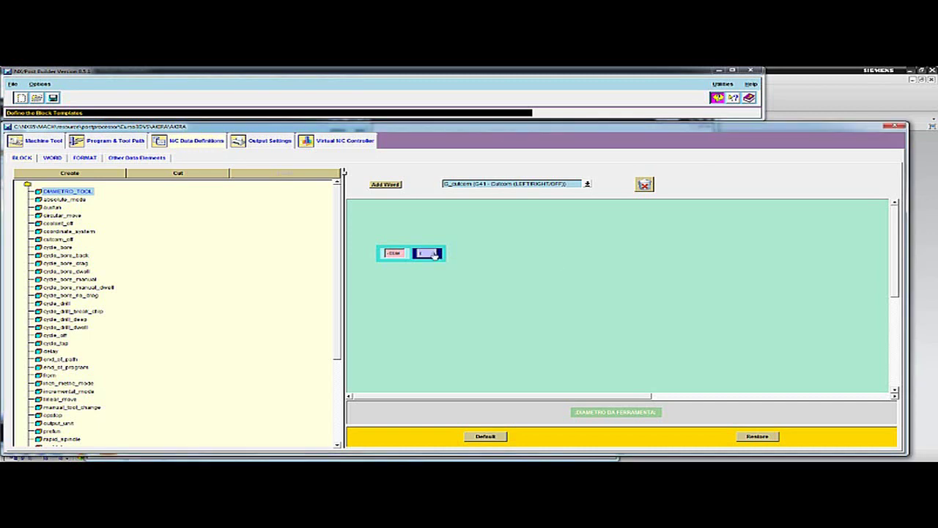
{"action": "left_click", "coordinate": [118, 142]}
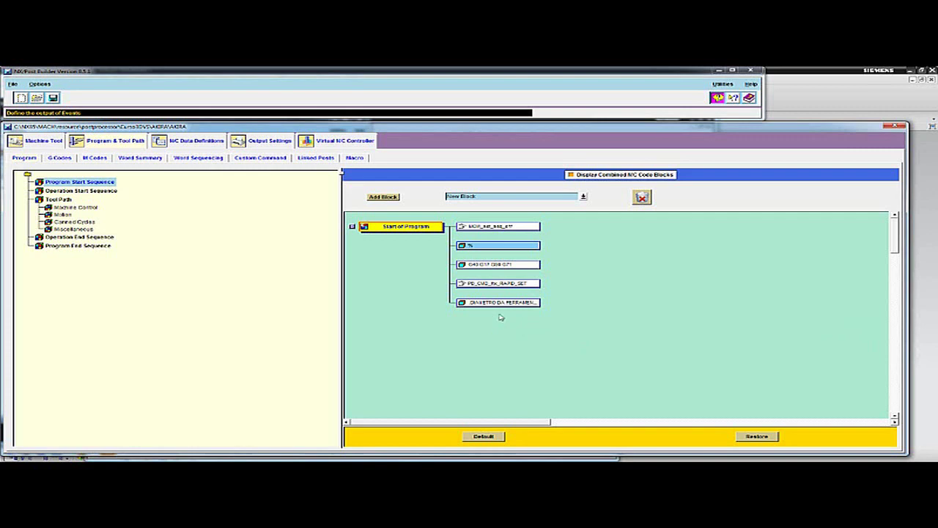
{"action": "mouse_move", "coordinate": [484, 302]}
{"action": "left_mouse_down"}
{"action": "mouse_move", "coordinate": [629, 281]}
{"action": "mouse_move", "coordinate": [642, 198]}
{"action": "left_mouse_up"}
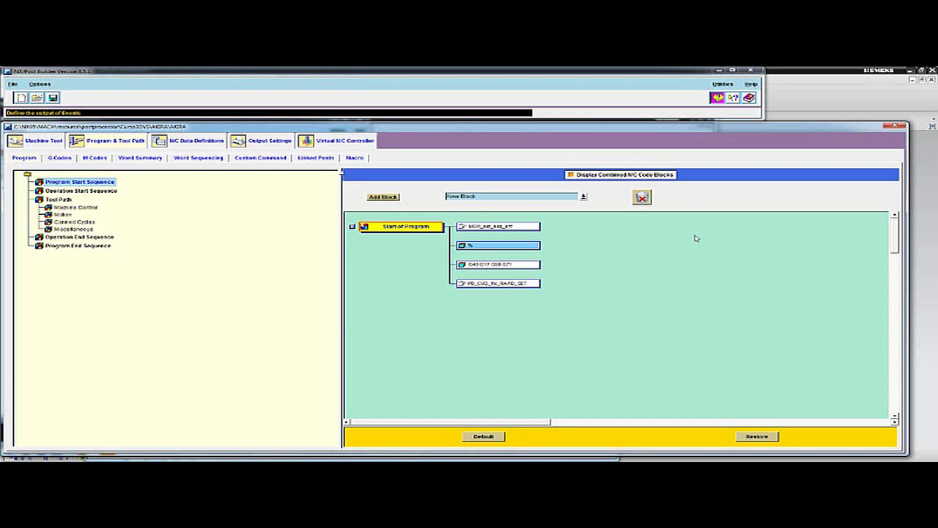
{"action": "left_click", "coordinate": [250, 158]}
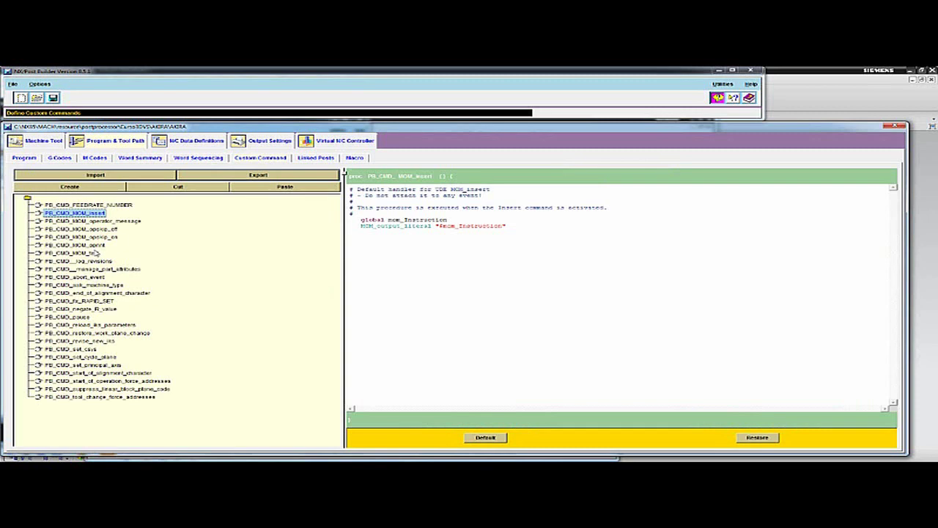
Step: Copy PB_CMD_MOM_insert as PB_CMD_DIAMETRO_FERRAMENTA and delete the copied template code
{"action": "left_click", "coordinate": [506, 225]}
{"action": "left_click", "coordinate": [116, 189]}
{"action": "left_click", "coordinate": [94, 221]}
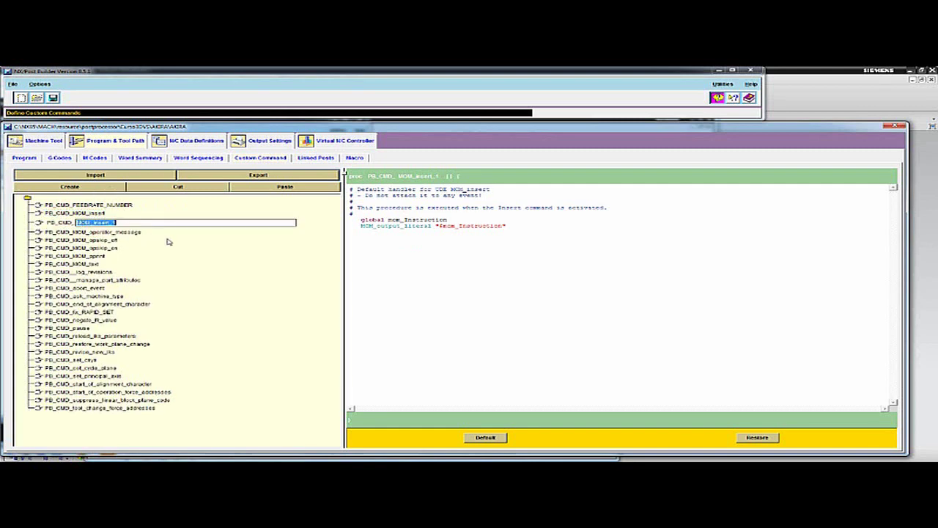
{"action": "type", "text": "D"}
{"action": "type", "text": "IAMET"}
{"action": "type", "text": "RO_FE"}
{"action": "type", "text": "RRAMENTA"}
{"action": "key", "text": "Return"}
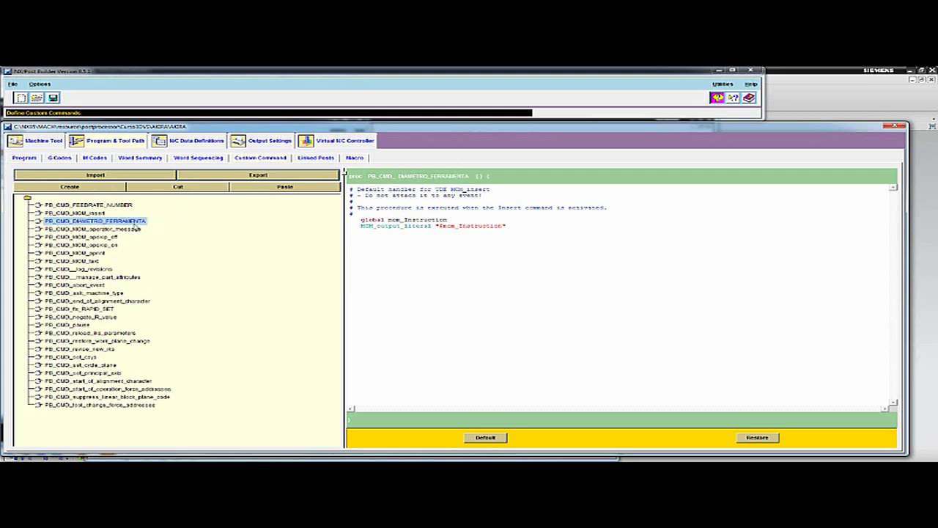
{"action": "left_click", "coordinate": [136, 222]}
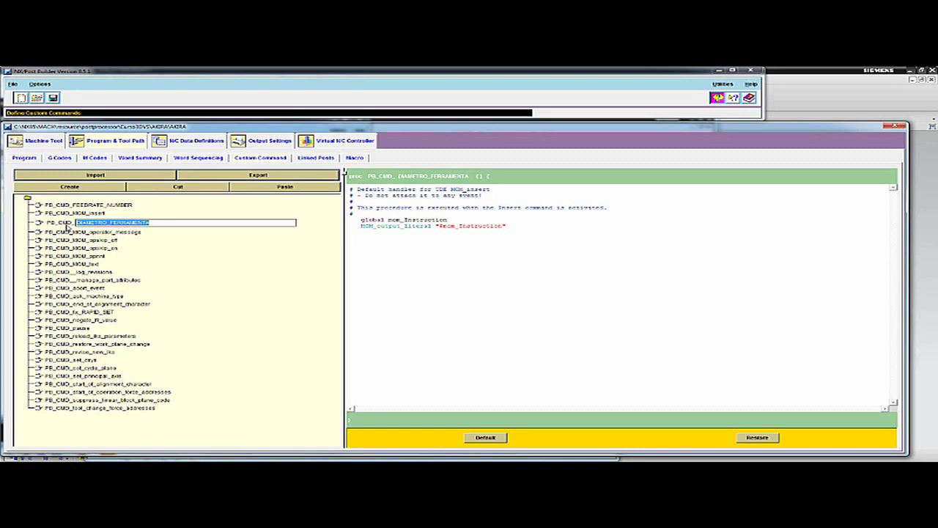
{"action": "key", "text": "Return"}
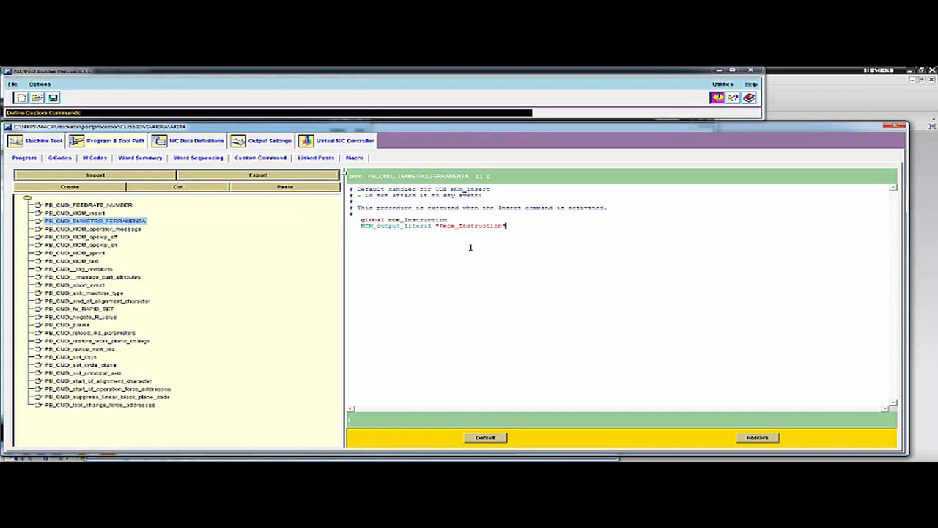
{"action": "mouse_move", "coordinate": [572, 244]}
{"action": "left_mouse_down"}
{"action": "mouse_move", "coordinate": [350, 213]}
{"action": "mouse_move", "coordinate": [349, 189]}
{"action": "left_mouse_up"}
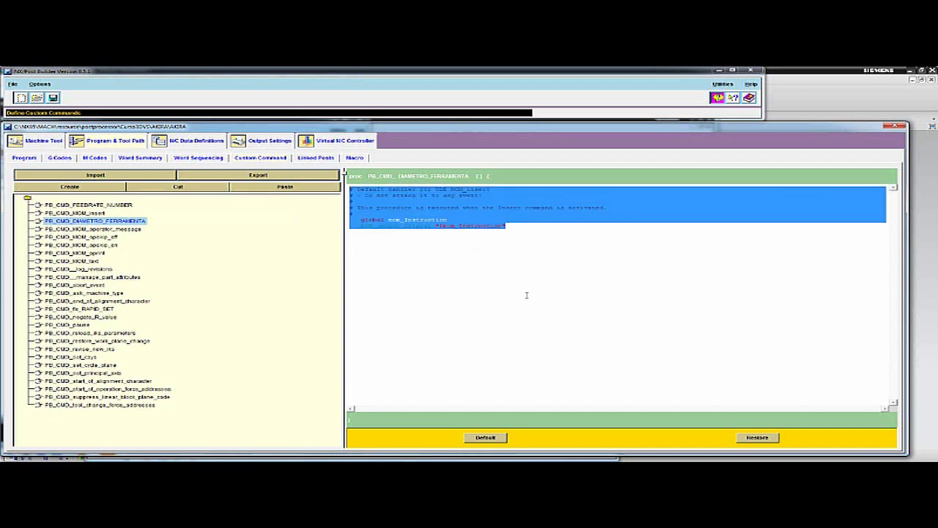
{"action": "key", "text": "Delete"}
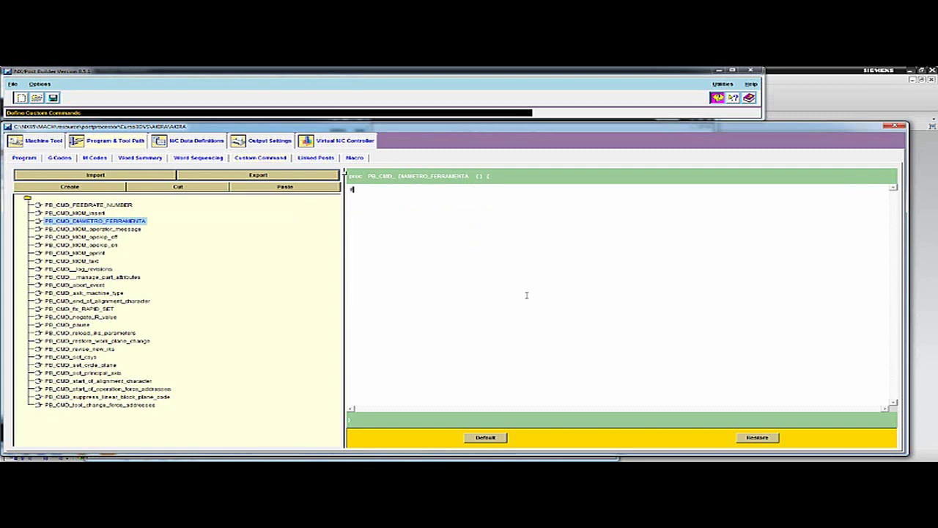
Step: Type the comment '#IMPRIME O DIAMETRO DA FERRAMENTA COM 2 CASAS DECIMAIS' at the procedure's top
{"action": "type", "text": "#CHFR"}
{"action": "type", "text": "ING"}
{"action": "type", "text": " O DIAMETR"}
{"action": "type", "text": "O"}
{"action": "type", "text": " DA FERRAM"}
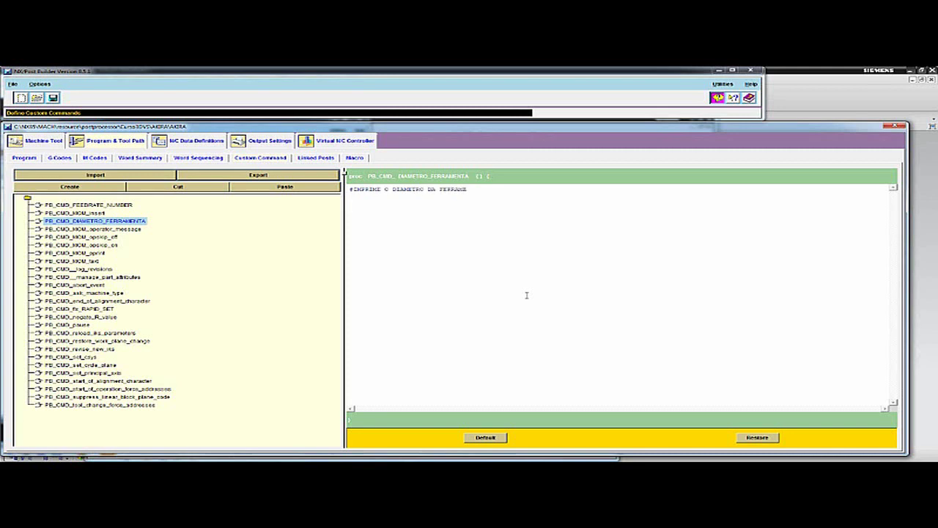
{"action": "type", "text": "ENTA COM "}
{"action": "type", "text": "2 CA"}
{"action": "type", "text": "SAS DECIMAIS"}
{"action": "left_click", "coordinate": [722, 85]}
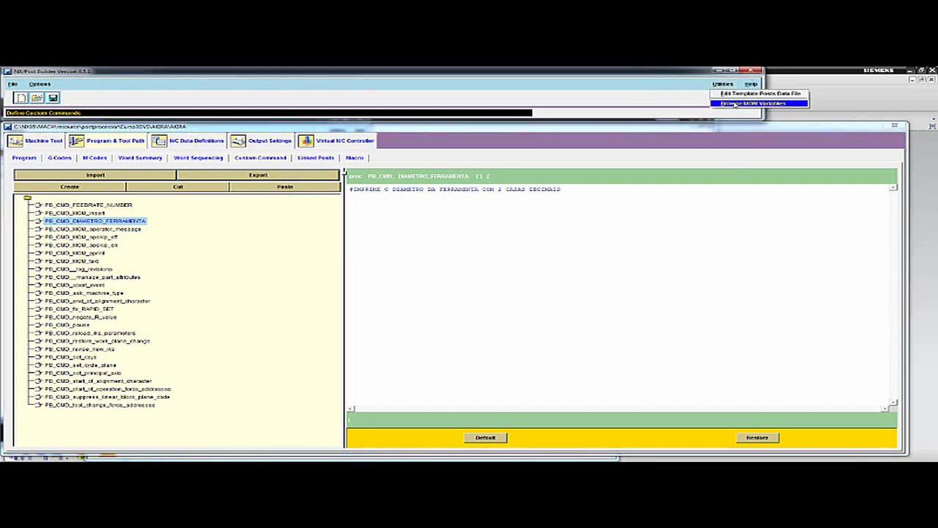
{"action": "left_click", "coordinate": [751, 104]}
{"action": "type", "text": "tool_diameter"}
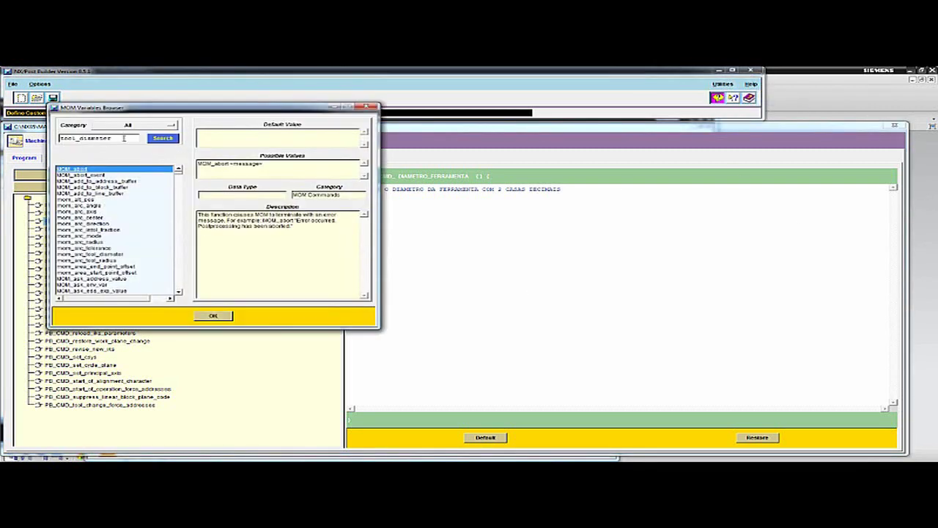
{"action": "left_click", "coordinate": [161, 139]}
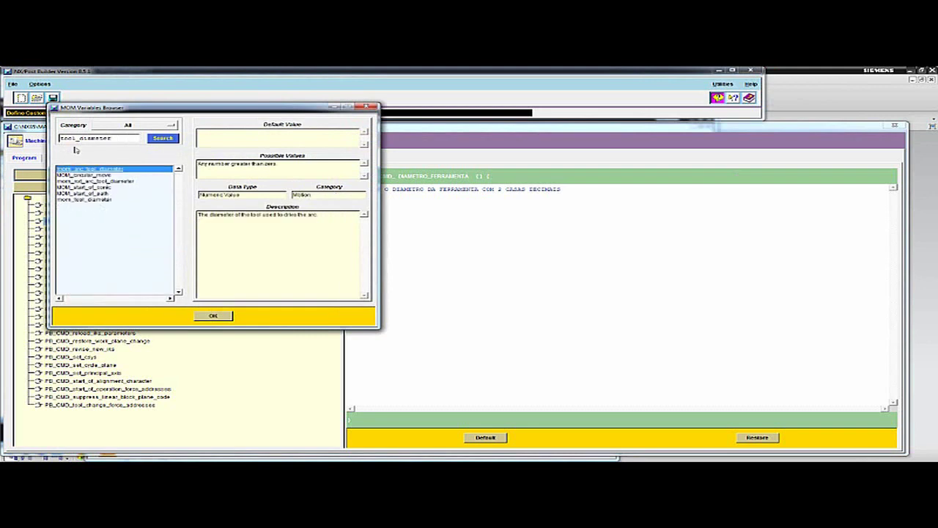
{"action": "right_click", "coordinate": [84, 200]}
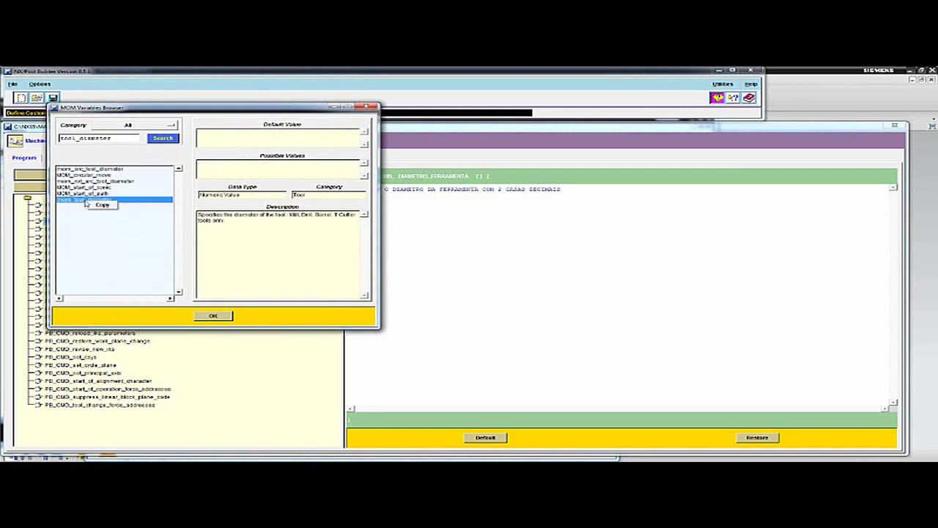
{"action": "left_click", "coordinate": [103, 205]}
{"action": "left_click", "coordinate": [211, 315]}
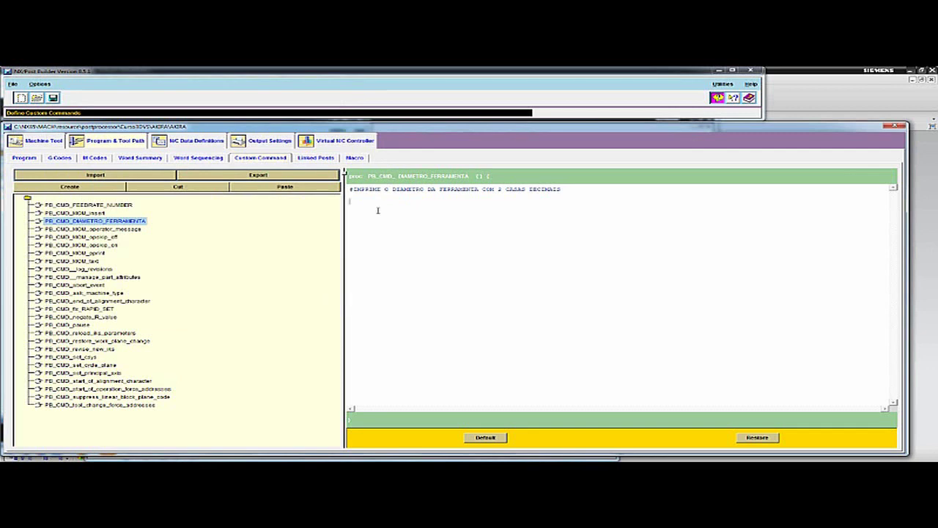
Step: Write 'global mom_tool_diameter' and a MOM_output_literal line for ";DIAMETRO DA FERRAMENTA ATUAL: "
{"action": "type", "text": "global "}
{"action": "type", "text": "mom_tool_diameter"}
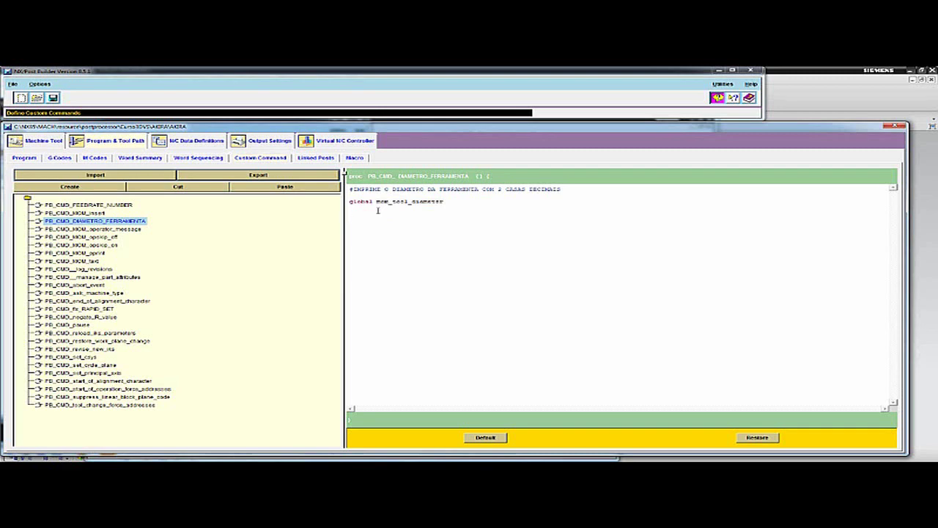
{"action": "type", "text": "MOM"}
{"action": "type", "text": "_"}
{"action": "type", "text": "out"}
{"action": "type", "text": "put "}
{"action": "type", "text": "it"}
{"action": "type", "text": "eral"}
{"action": "type", "text": "\"\""}
{"action": "type", "text": "$"}
{"action": "type", "text": "mo"}
{"action": "type", "text": "m"}
{"action": "type", "text": "ETRO DA "}
{"action": "type", "text": "FERRA"}
{"action": "type", "text": "ME"}
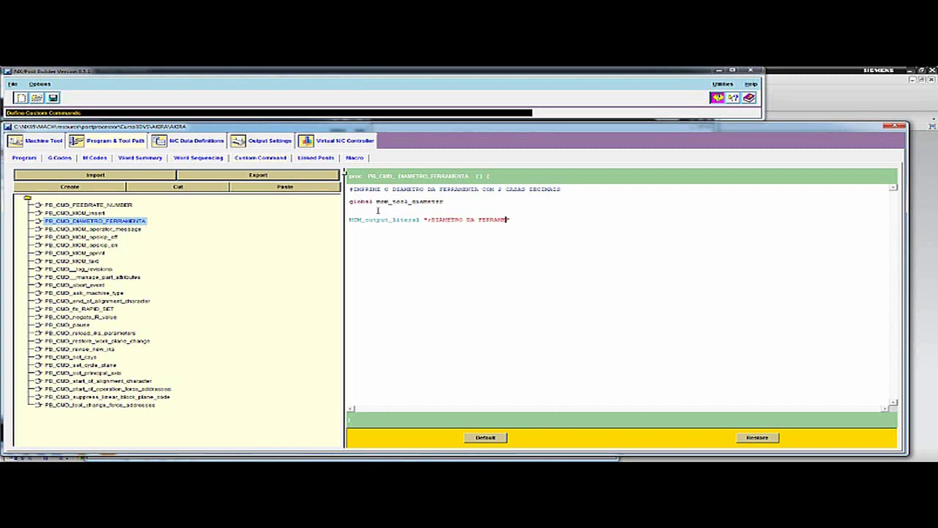
{"action": "type", "text": "NTA $"}
{"action": "type", "text": "TUAL"}
{"action": "type", "text": ":"}
Step: Append $mom_tool_diameter to the output literal by copying and pasting the variable name
{"action": "left_click_drag", "start_coordinate": [444, 201], "coordinate": [376, 200]}
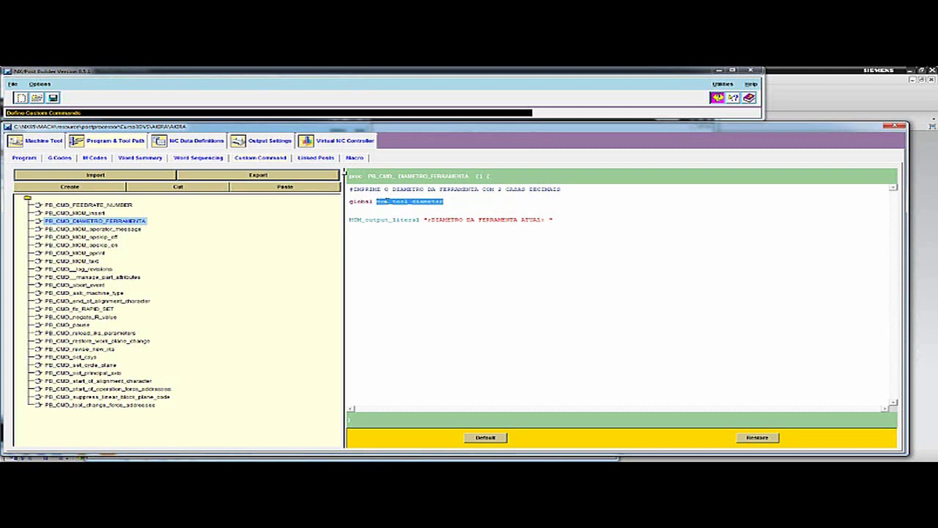
{"action": "right_click", "coordinate": [387, 202]}
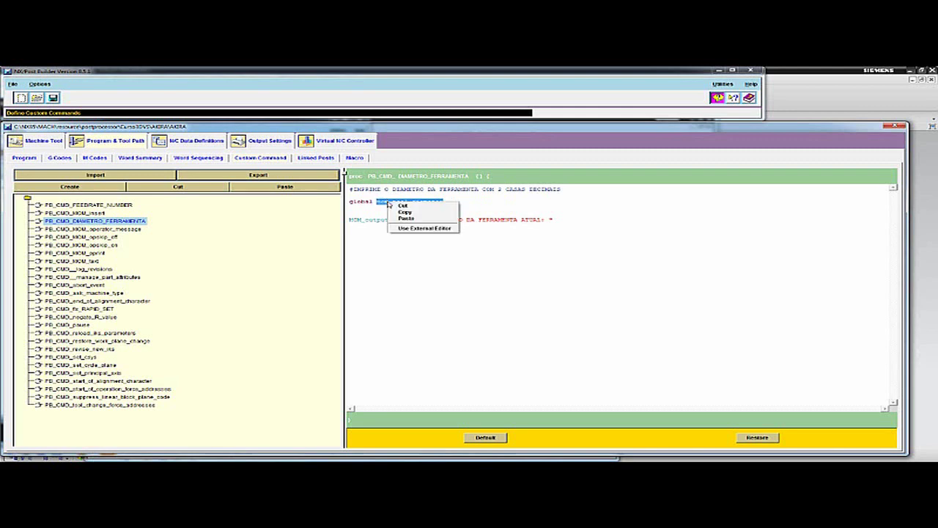
{"action": "left_click", "coordinate": [403, 212]}
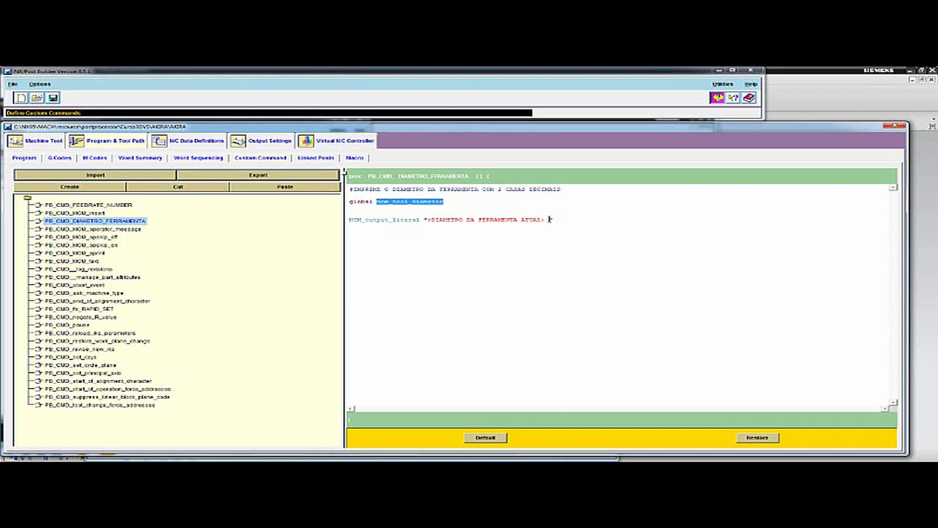
{"action": "left_click", "coordinate": [553, 219]}
{"action": "type", "text": "$\""}
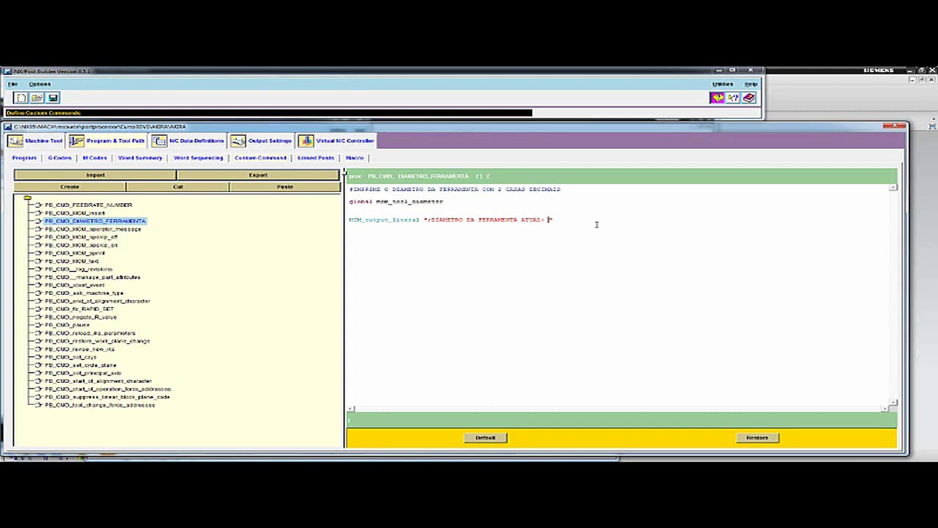
{"action": "right_click", "coordinate": [553, 219]}
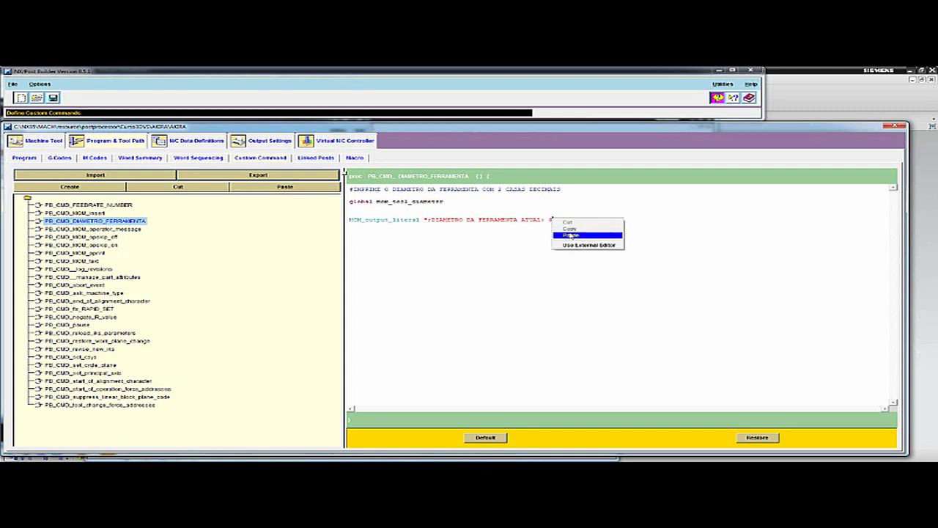
{"action": "left_click", "coordinate": [570, 235]}
{"action": "left_click", "coordinate": [633, 221]}
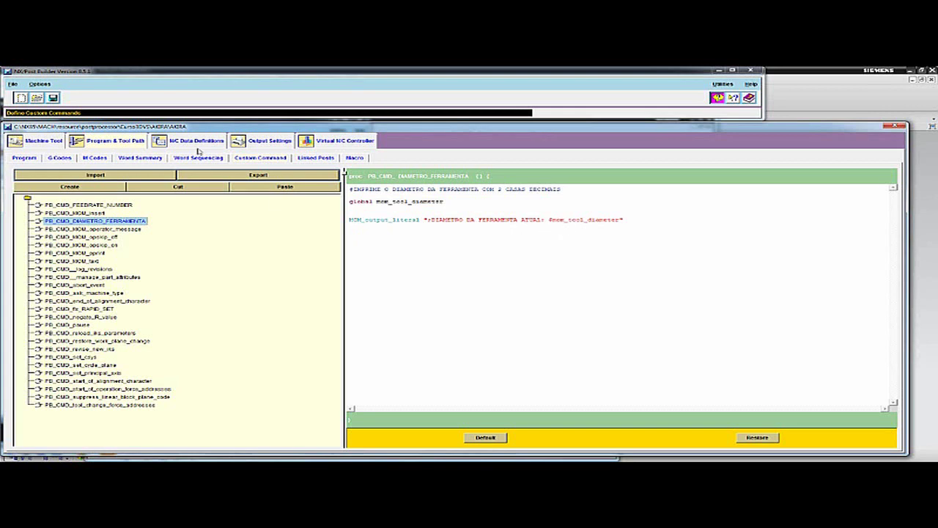
Step: Save the post and add the PB_CMD_DIAMETRO_FERRAMENTA block to the end of Start of Program
{"action": "left_click", "coordinate": [53, 97]}
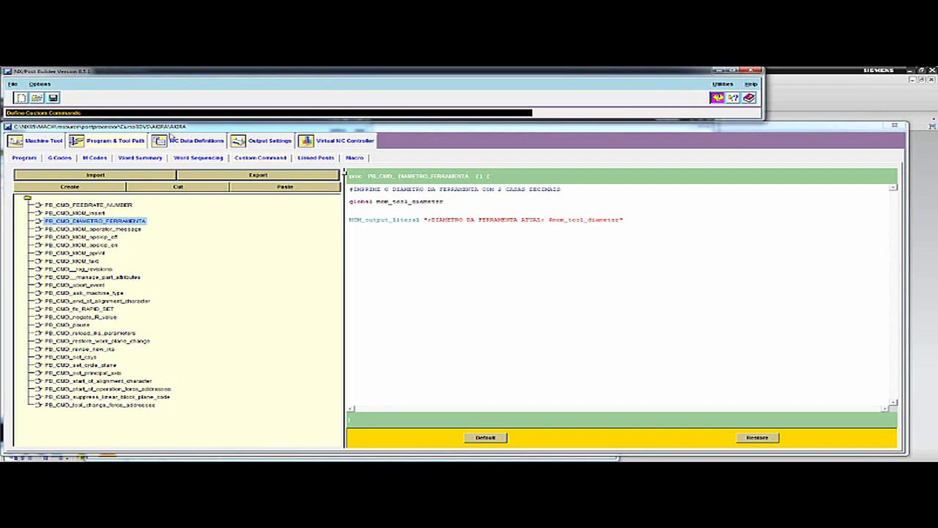
{"action": "left_click", "coordinate": [25, 157]}
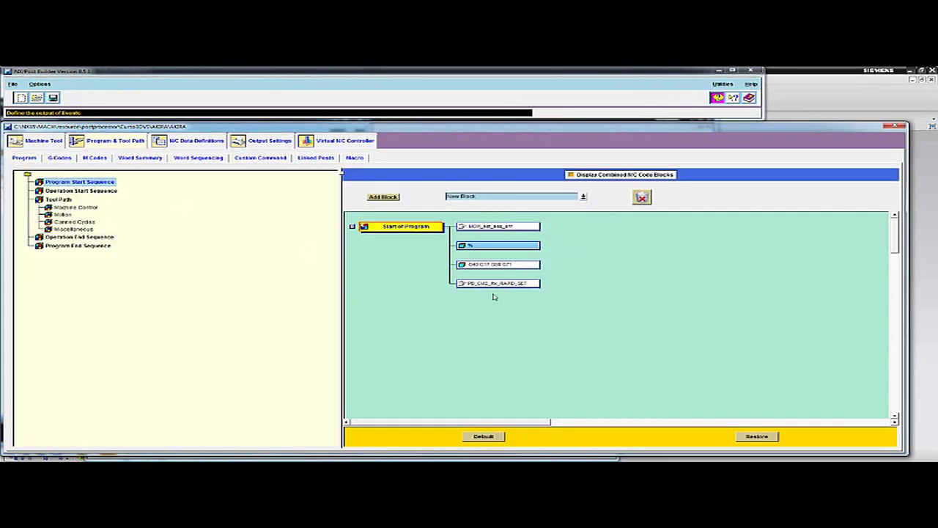
{"action": "left_click", "coordinate": [583, 196]}
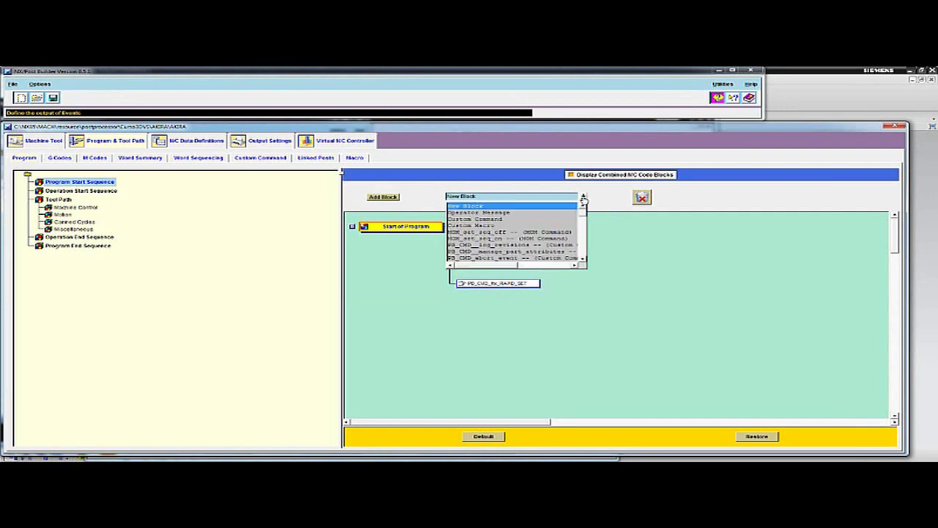
{"action": "scroll", "coordinate": [583, 214], "scroll_direction": "down", "scroll_amount": 1}
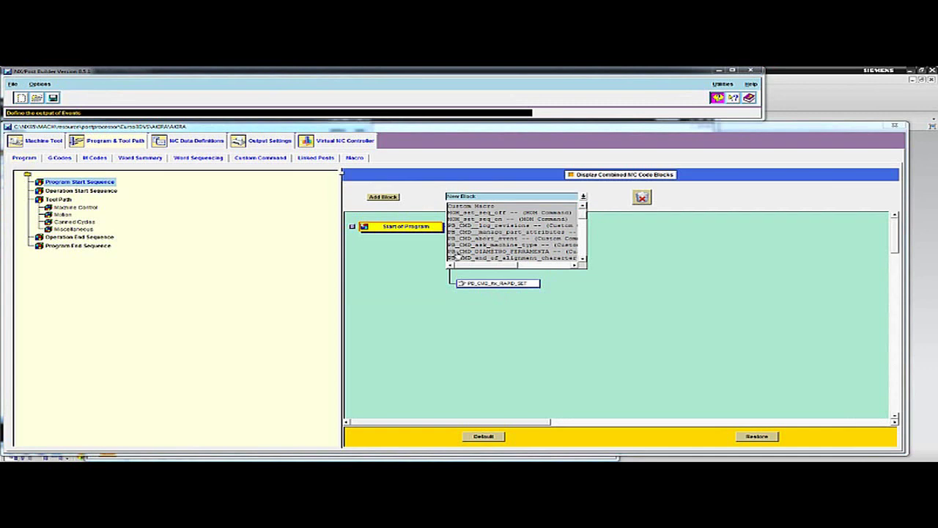
{"action": "left_click", "coordinate": [490, 253]}
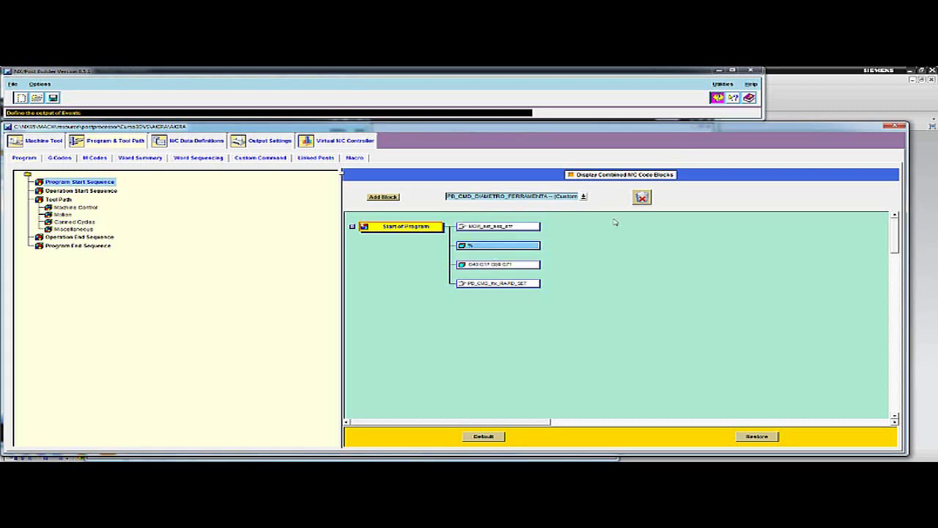
{"action": "mouse_move", "coordinate": [396, 198]}
{"action": "left_mouse_down"}
{"action": "mouse_move", "coordinate": [566, 294]}
{"action": "mouse_move", "coordinate": [609, 293]}
{"action": "left_mouse_up"}
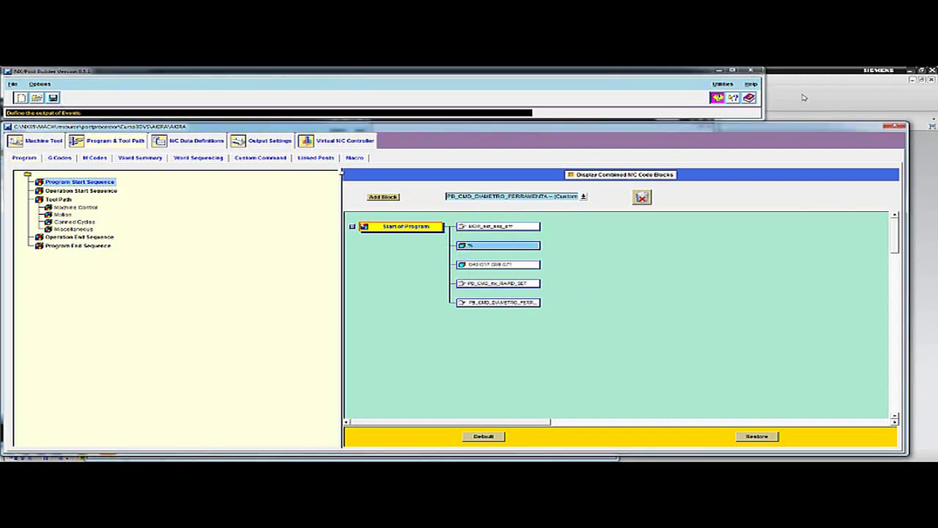
{"action": "left_click", "coordinate": [803, 97]}
Step: Postprocess the T1_DESBASTE operation, overwriting the existing output file
{"action": "left_click", "coordinate": [84, 178]}
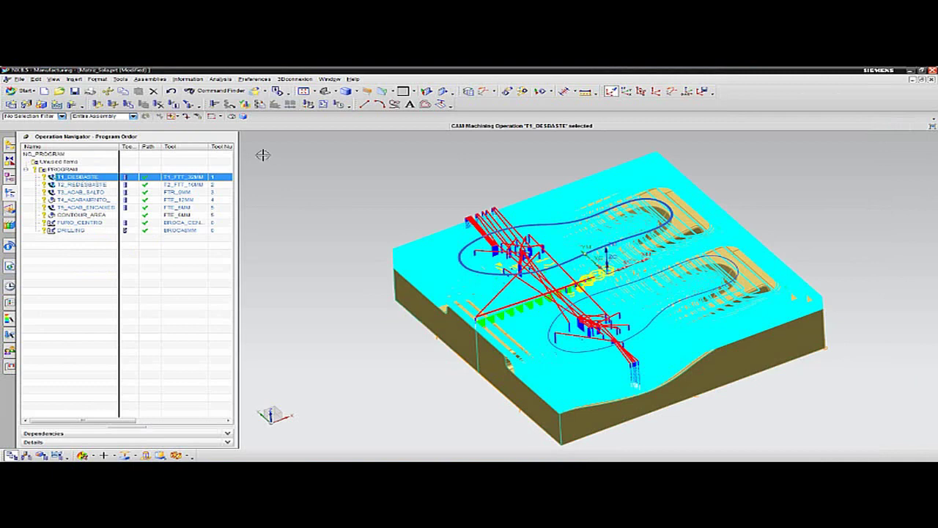
{"action": "left_click", "coordinate": [311, 106]}
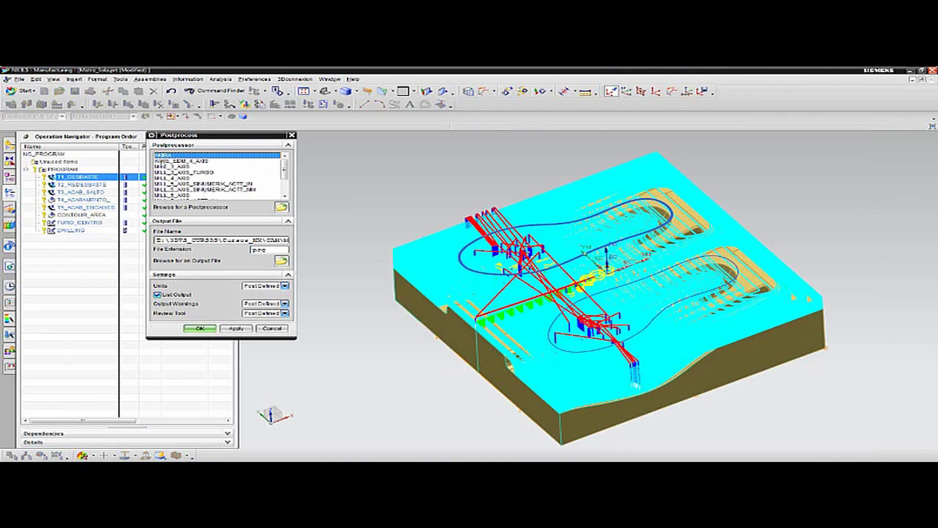
{"action": "left_click", "coordinate": [202, 328]}
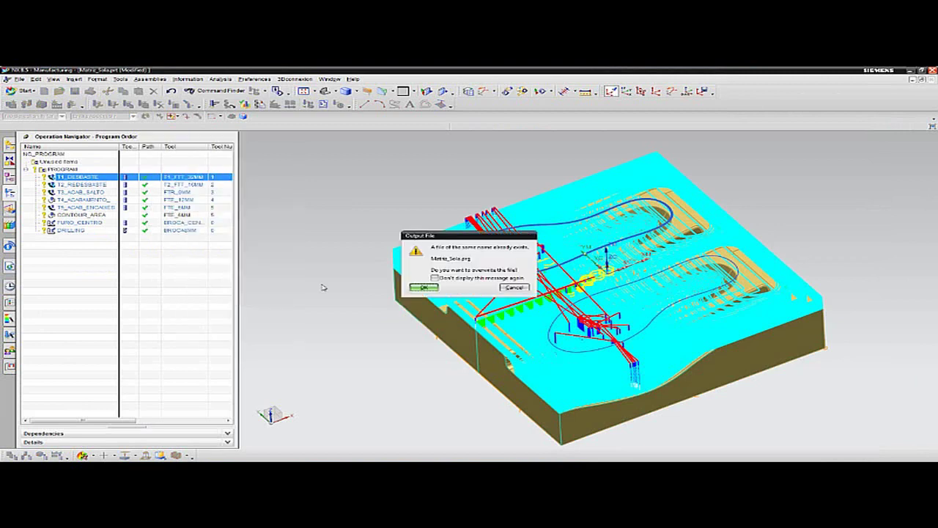
{"action": "left_click", "coordinate": [425, 288]}
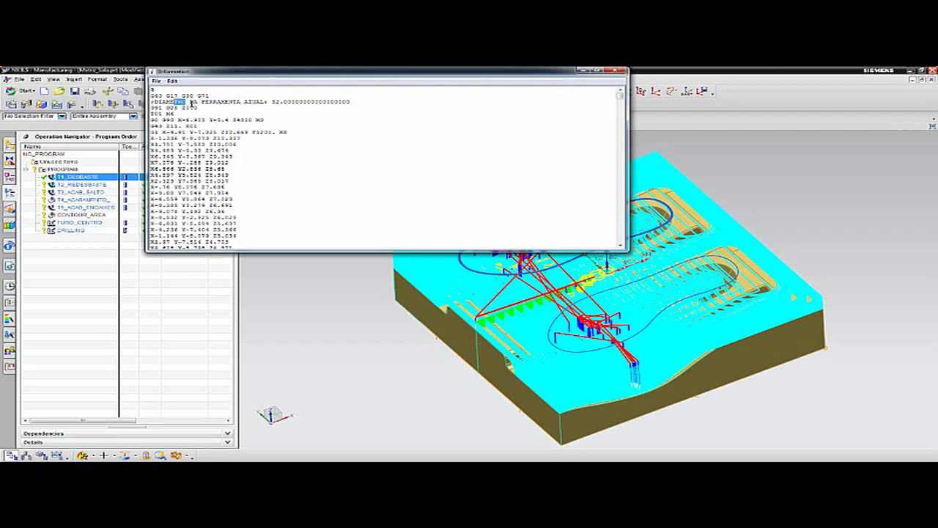
Step: Inspect the diameter line printing 32.0000000000000000, then close the listing
{"action": "left_click_drag", "start_coordinate": [172, 102], "coordinate": [357, 103]}
{"action": "left_click", "coordinate": [349, 102]}
{"action": "left_click_drag", "start_coordinate": [291, 102], "coordinate": [341, 102]}
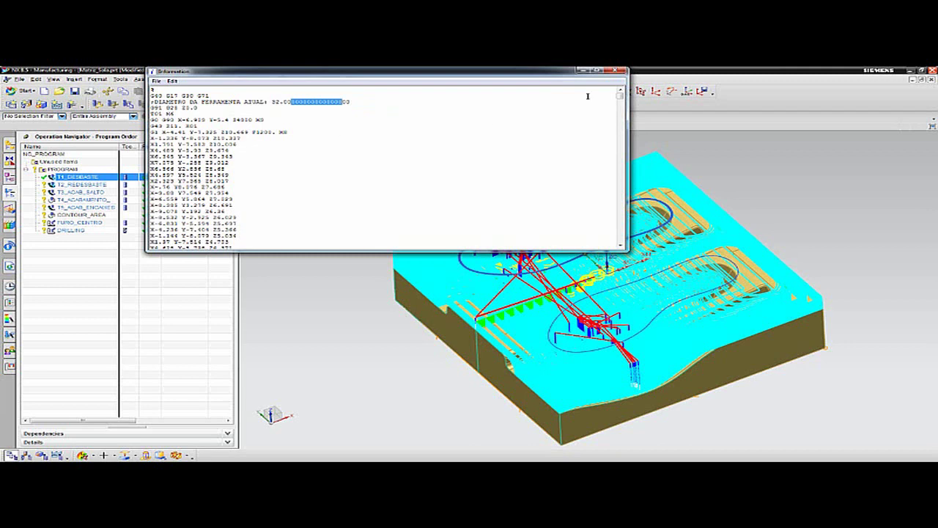
{"action": "left_click", "coordinate": [616, 71]}
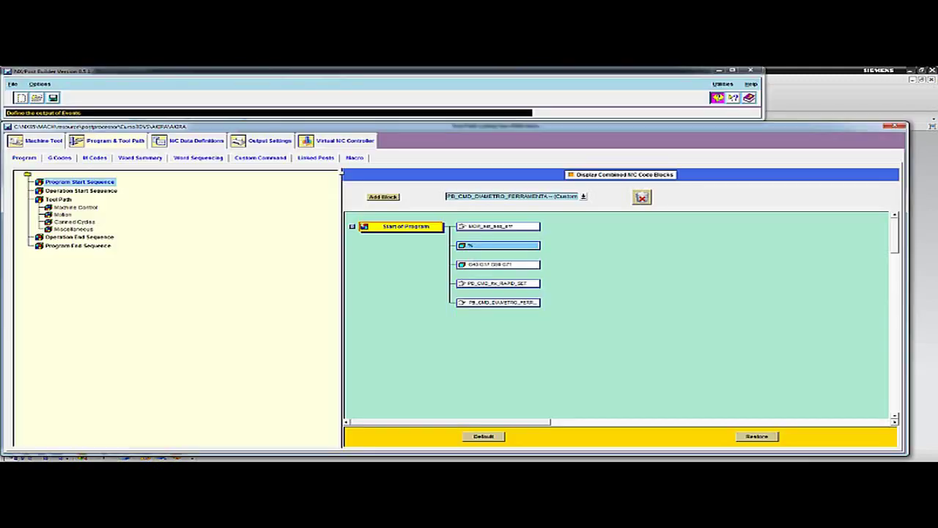
Step: Show the PB_CMD_DIAMETRO_FERRAMENTA code and begin a new 'global' line under global mom_tool_diameter
{"action": "left_click", "coordinate": [259, 158]}
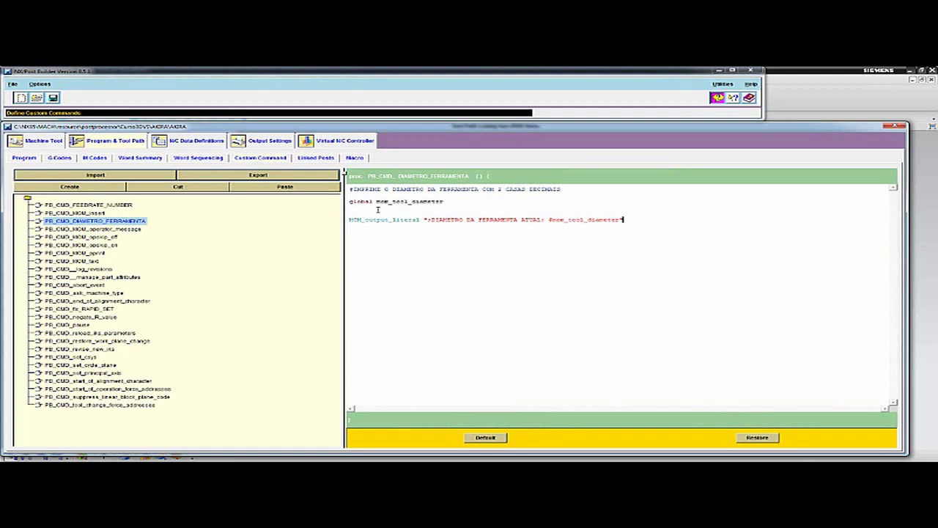
{"action": "double_click", "coordinate": [570, 219]}
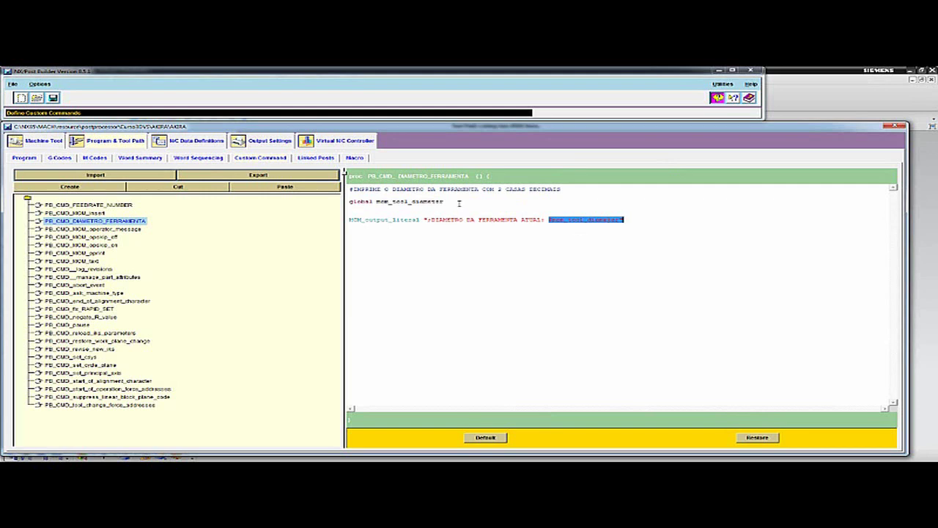
{"action": "left_click", "coordinate": [458, 201]}
{"action": "key", "text": "Return"}
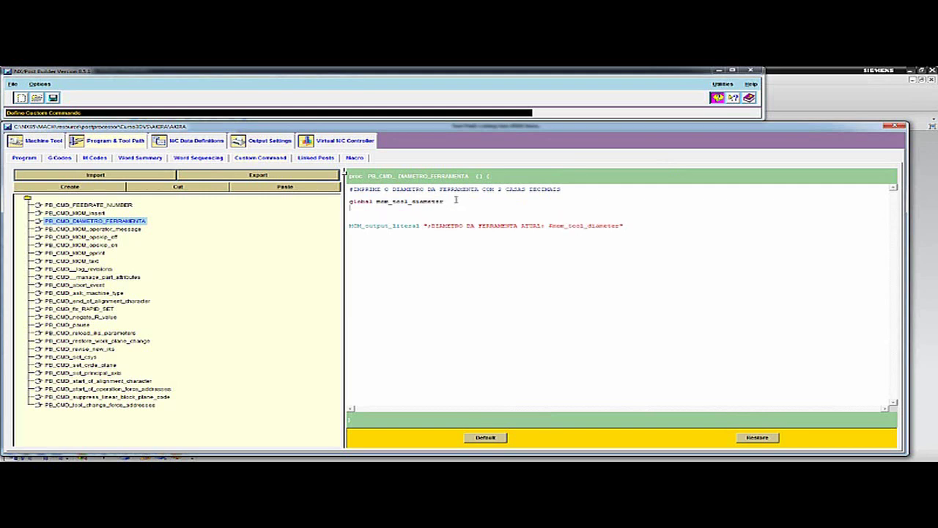
{"action": "type", "text": "g"}
{"action": "type", "text": "lobal"}
Step: Complete the declaration 'global mom_tool_digito_2' and add an empty line above the output
{"action": "type", "text": "_to"}
{"action": "type", "text": "ol"}
{"action": "type", "text": "_digito"}
{"action": "key", "text": "Return"}
{"action": "key", "text": "Return"}
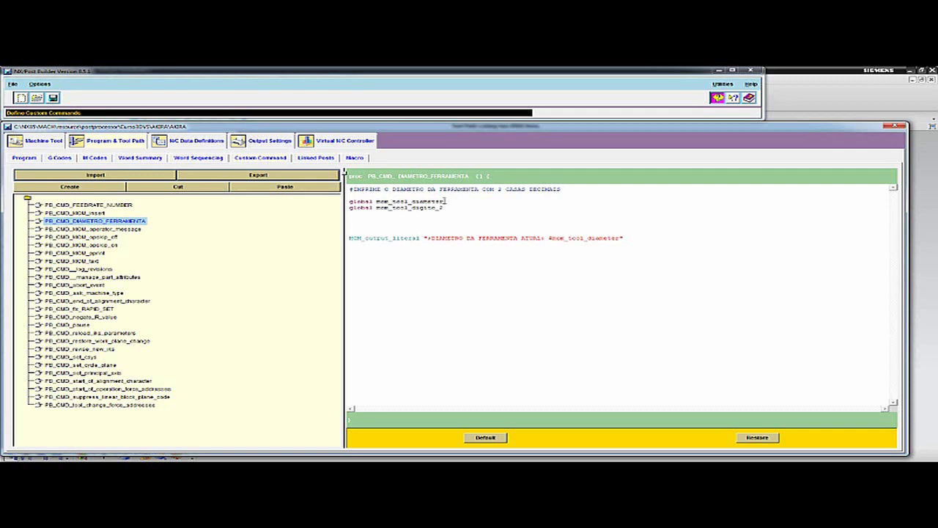
{"action": "left_click_drag", "start_coordinate": [444, 201], "coordinate": [373, 201]}
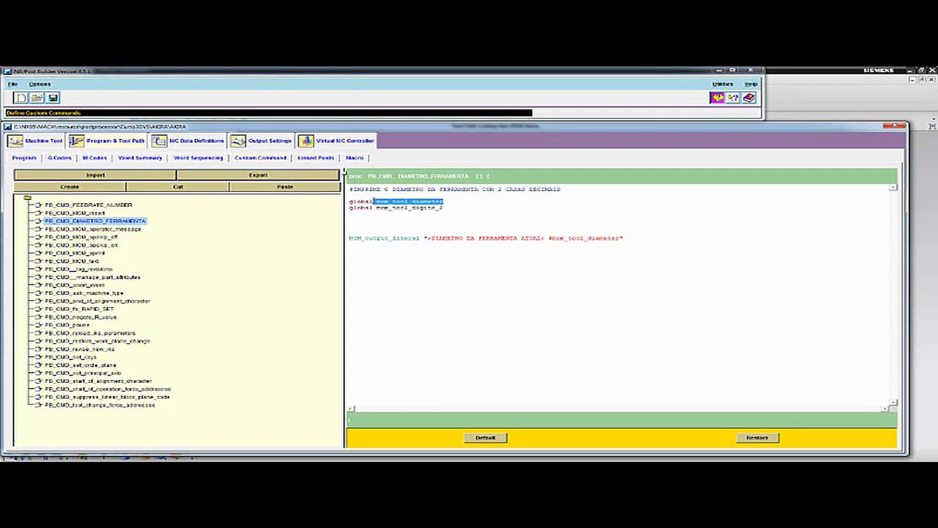
{"action": "left_click_drag", "start_coordinate": [444, 208], "coordinate": [372, 208]}
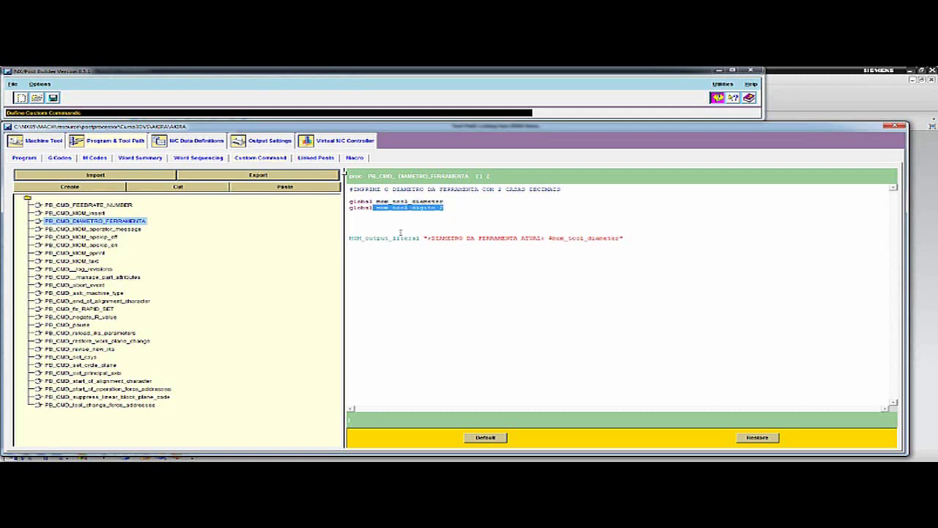
Step: Start the line 'set mom_tool_digito_2' on the empty line, pasting the copied variable name
{"action": "left_click", "coordinate": [368, 224]}
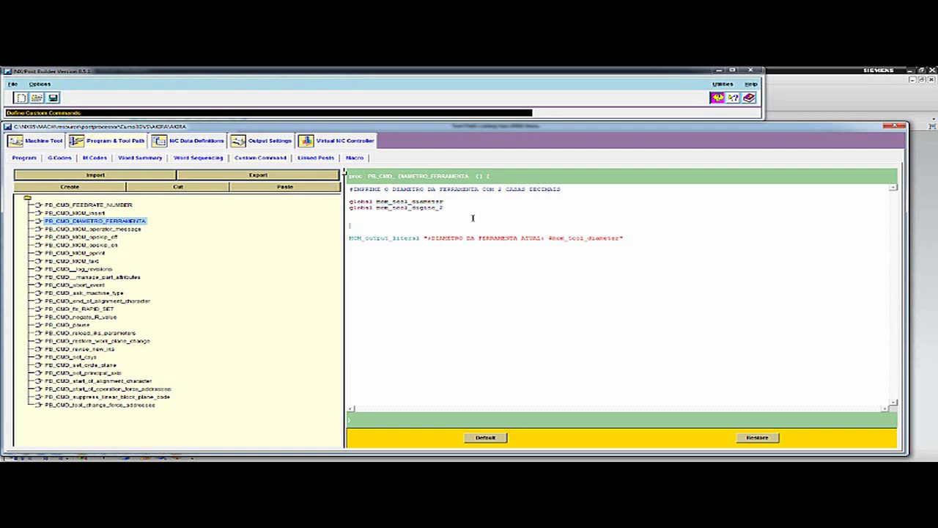
{"action": "type", "text": "set"}
{"action": "left_click", "coordinate": [424, 227]}
{"action": "left_click_drag", "start_coordinate": [376, 208], "coordinate": [444, 208]}
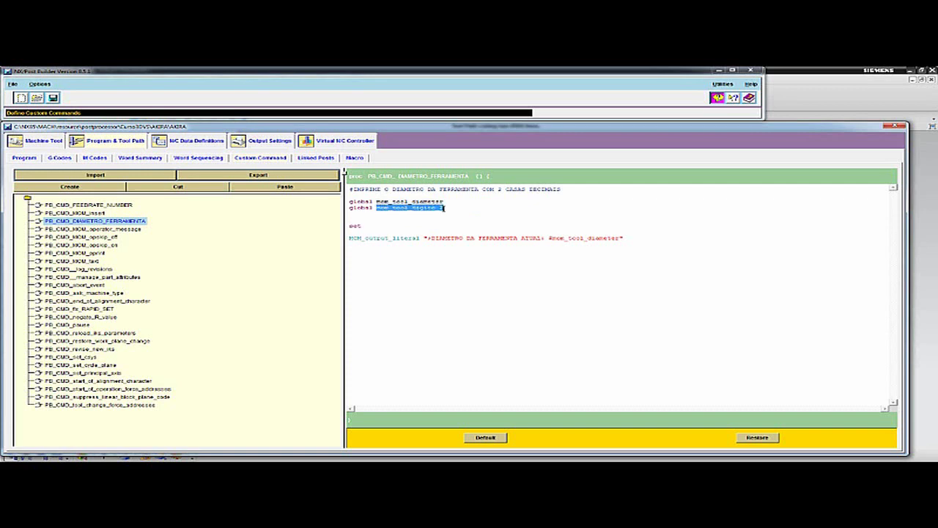
{"action": "right_click", "coordinate": [439, 208]}
{"action": "left_click", "coordinate": [454, 218]}
{"action": "left_click", "coordinate": [373, 225]}
{"action": "right_click", "coordinate": [373, 226]}
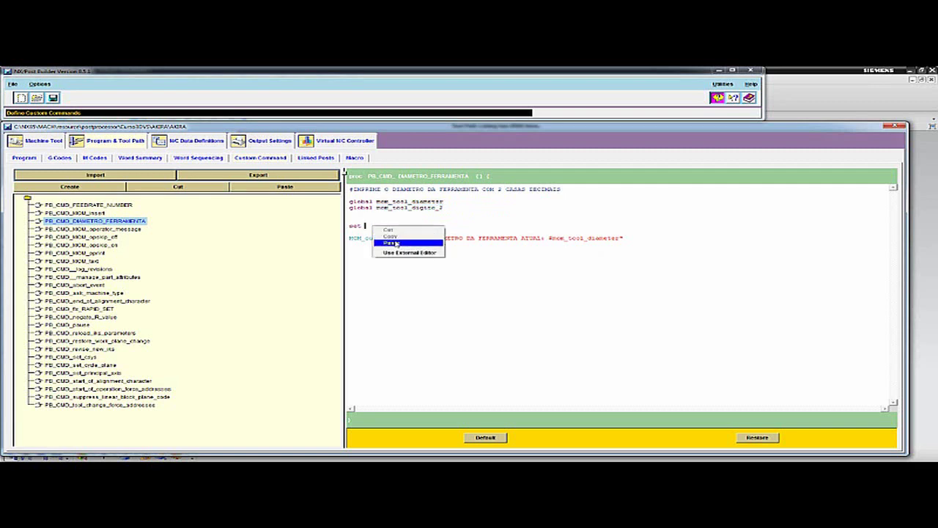
{"action": "left_click", "coordinate": [392, 242]}
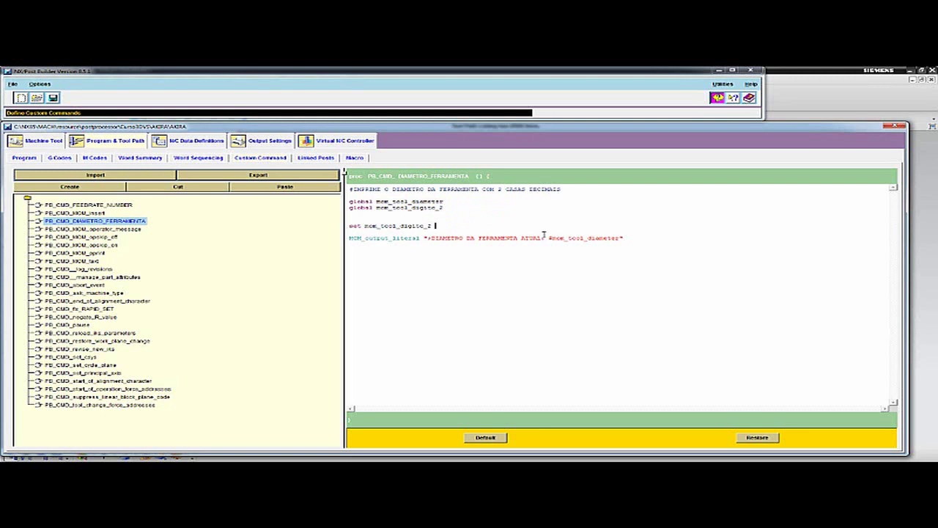
Step: Finish the set line with [format "%.2f" $mom_tool_diameter], pasting the diameter variable
{"action": "type", "text": "["}
{"action": "type", "text": "format]"}
{"action": "type", "text": " %\""}
{"action": "type", "text": "."}
{"action": "type", "text": "2"}
{"action": "type", "text": "f"}
{"action": "double_click", "coordinate": [577, 238]}
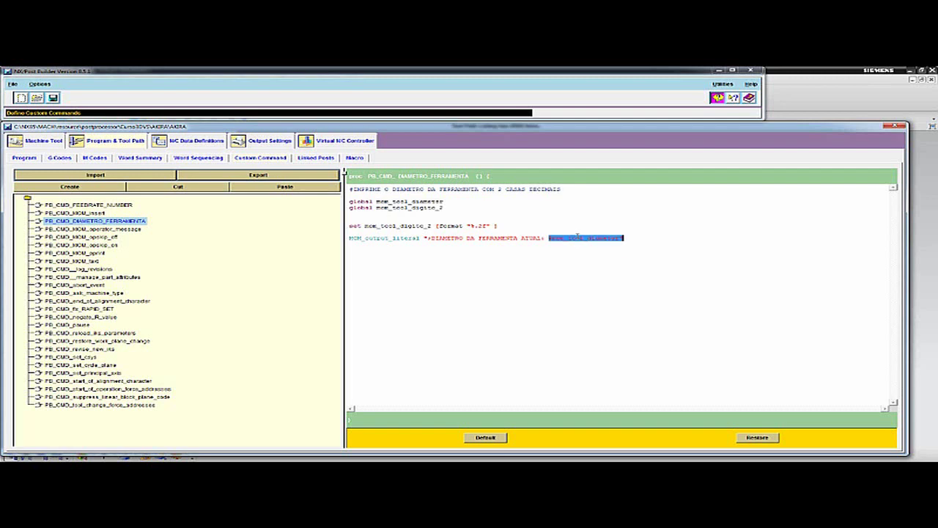
{"action": "left_click", "coordinate": [599, 239]}
{"action": "left_click_drag", "start_coordinate": [550, 238], "coordinate": [619, 237]}
{"action": "right_click", "coordinate": [609, 238]}
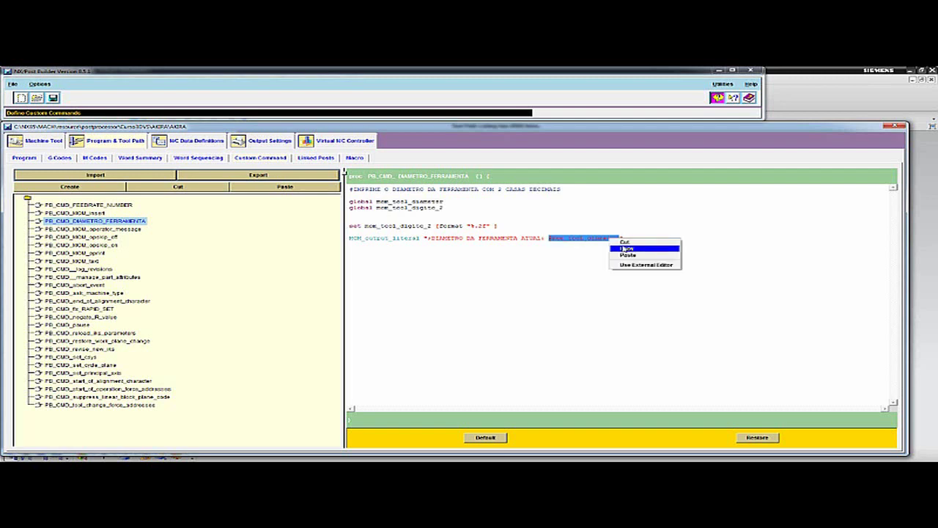
{"action": "left_click", "coordinate": [626, 249]}
{"action": "left_click", "coordinate": [494, 226]}
{"action": "right_click", "coordinate": [495, 226]}
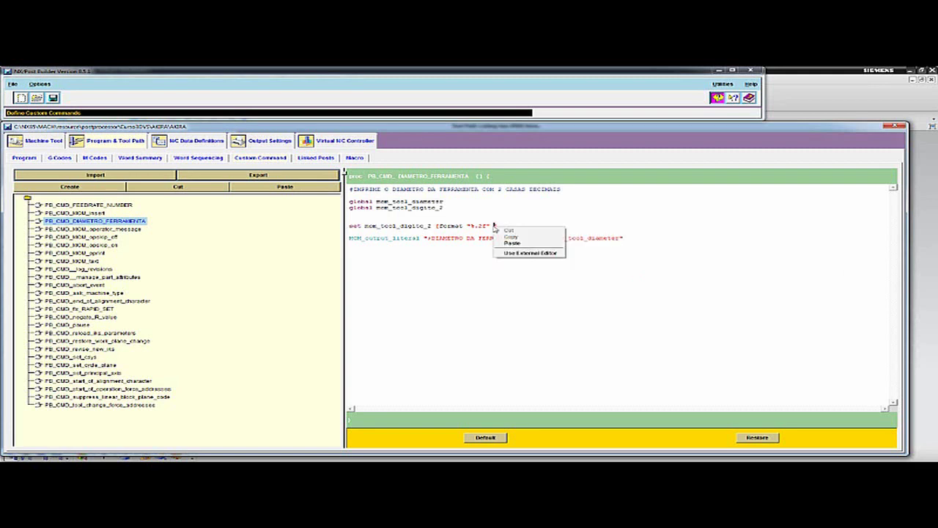
{"action": "left_click", "coordinate": [513, 243]}
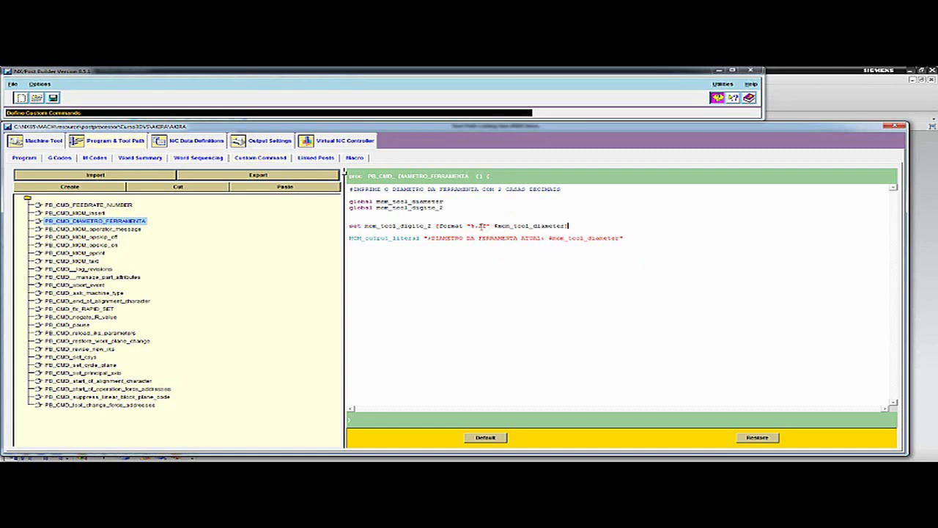
Step: Replace mom_tool_diameter in the output line with mom_tool_digito_2
{"action": "left_click_drag", "start_coordinate": [432, 225], "coordinate": [364, 225]}
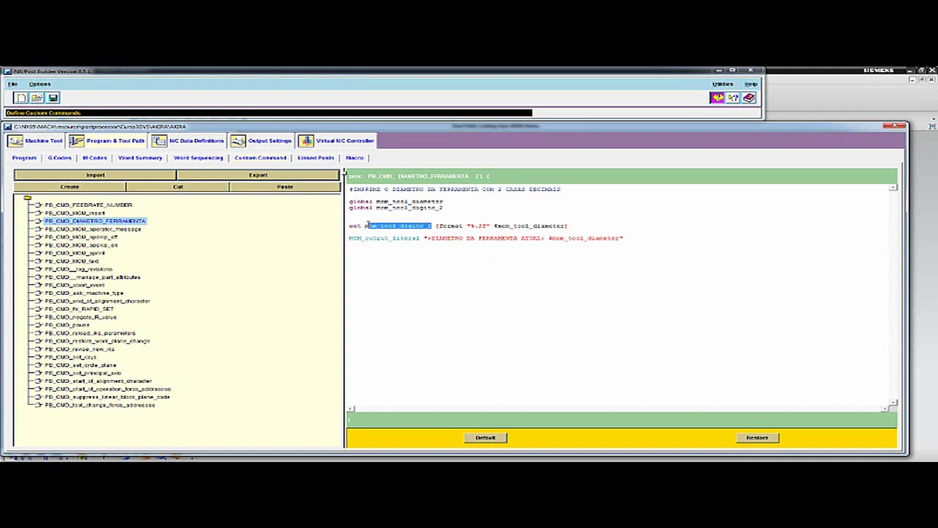
{"action": "right_click", "coordinate": [388, 229]}
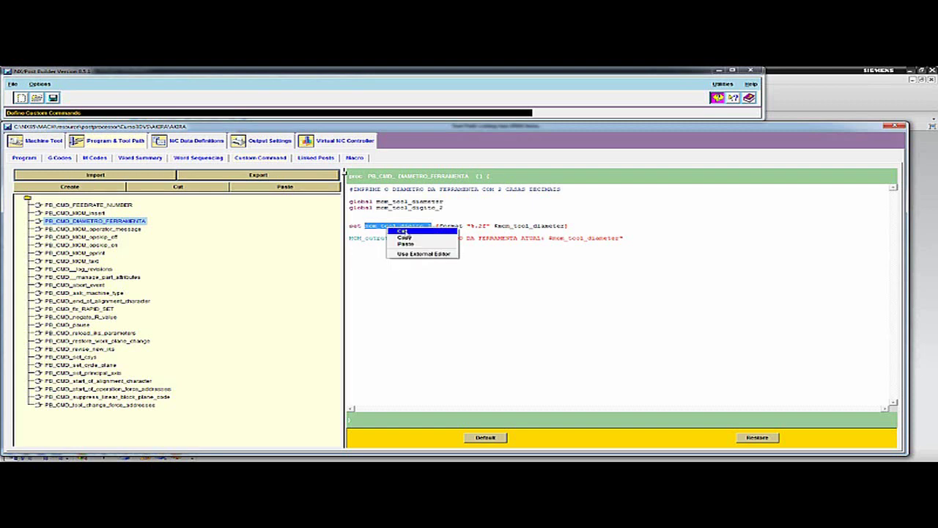
{"action": "left_click", "coordinate": [404, 238]}
{"action": "left_click_drag", "start_coordinate": [551, 238], "coordinate": [620, 238]}
{"action": "right_click", "coordinate": [612, 239]}
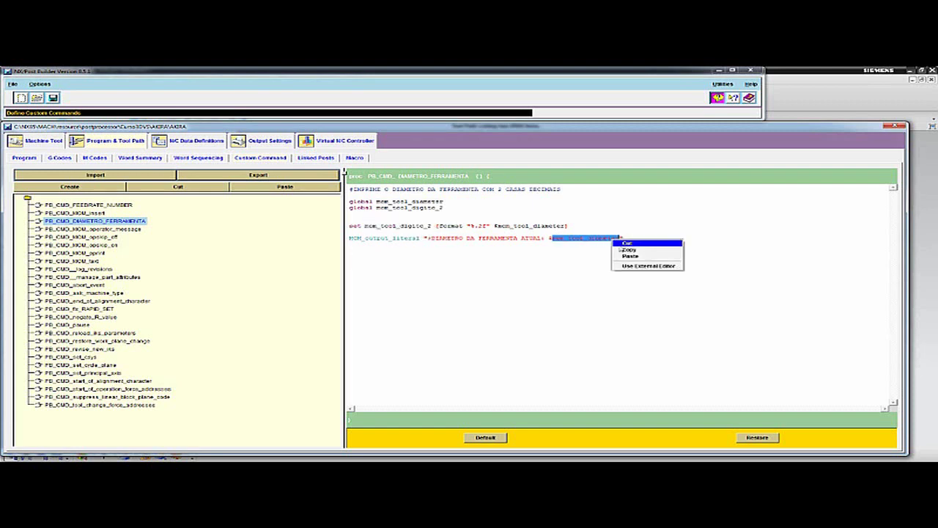
{"action": "left_click", "coordinate": [629, 257]}
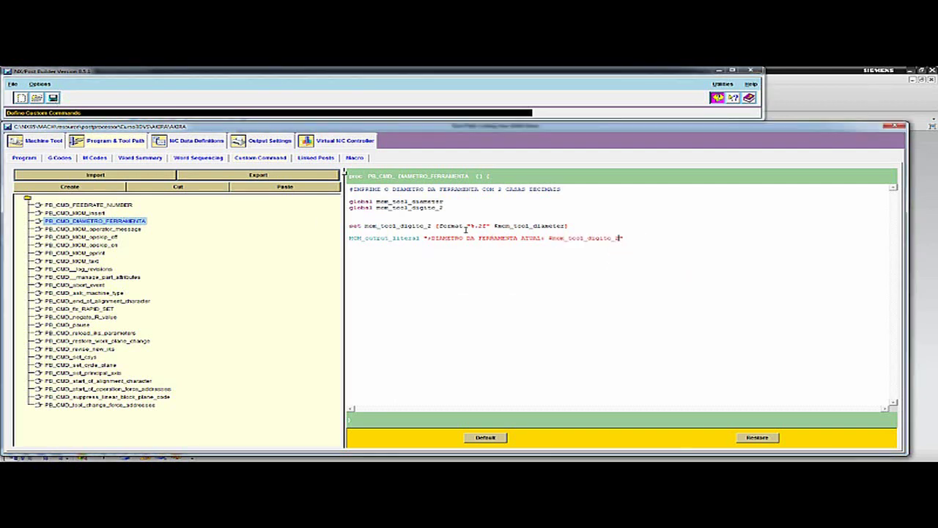
Step: Make sure the output line ends with mom_tool_digito_2 and change ' ATUAL' to ':'
{"action": "double_click", "coordinate": [411, 227]}
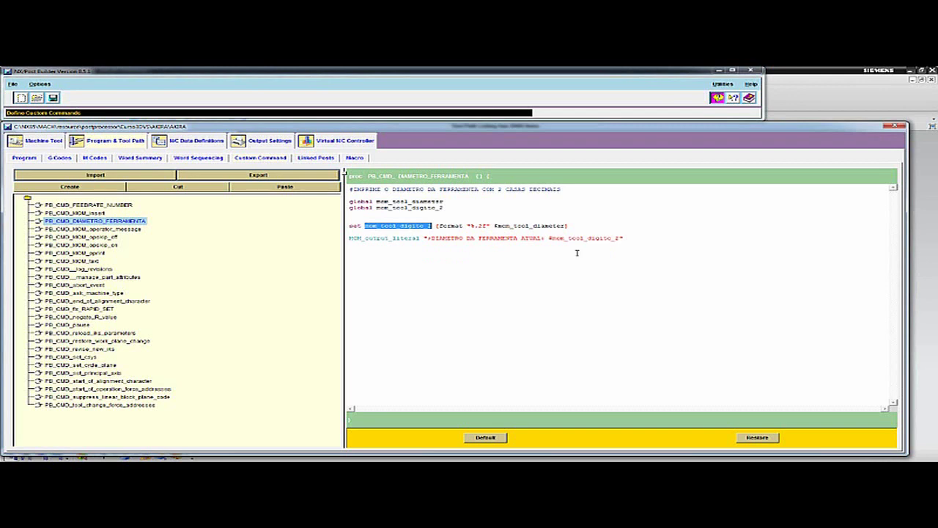
{"action": "double_click", "coordinate": [594, 239]}
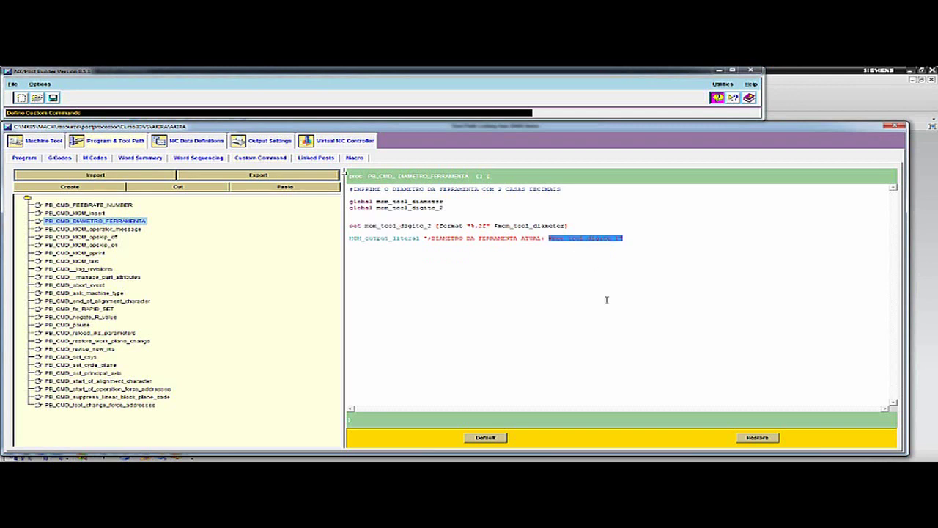
{"action": "key", "text": "ctrl+v"}
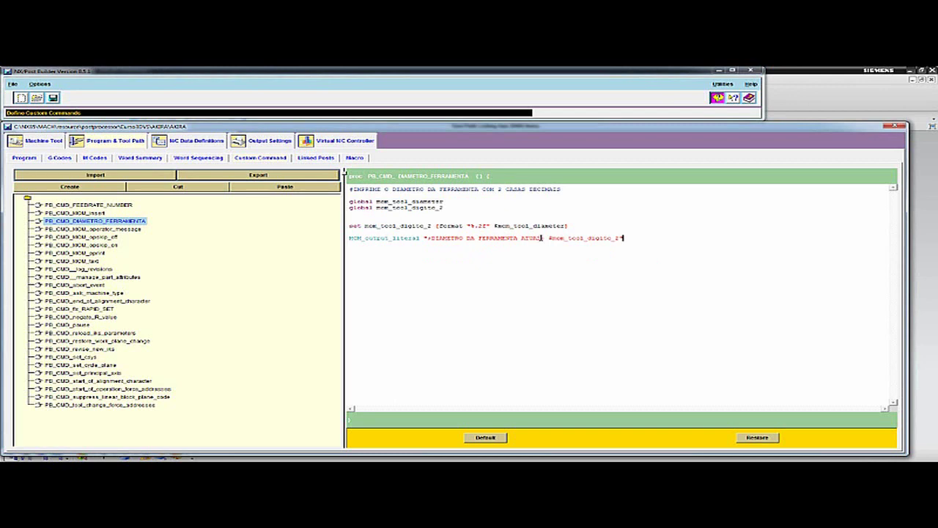
{"action": "left_click_drag", "start_coordinate": [541, 238], "coordinate": [519, 238]}
{"action": "type", "text": ":"}
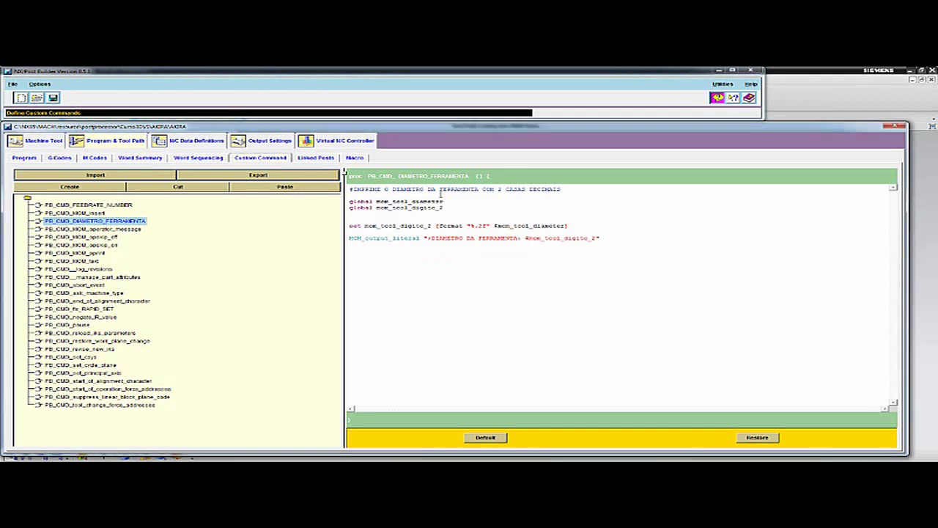
Step: Re-post the NX part over the existing NC file, checking the line DIAMETRO DA FERRAMENTA: 32.00
{"action": "left_click", "coordinate": [799, 99]}
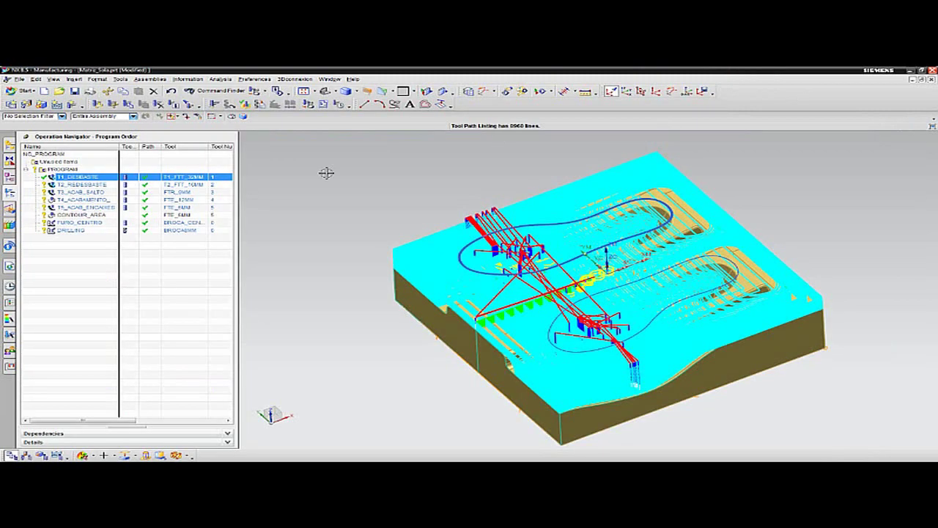
{"action": "left_click", "coordinate": [309, 105]}
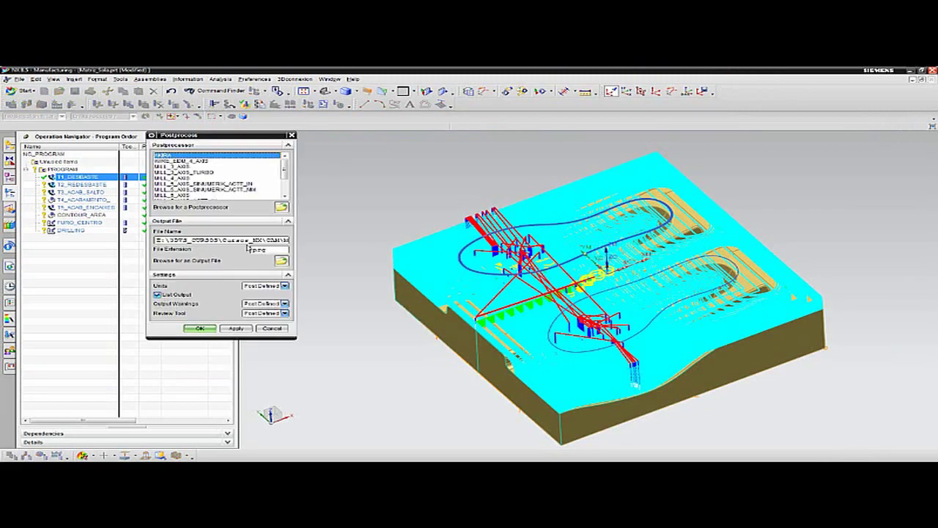
{"action": "left_click", "coordinate": [201, 328]}
{"action": "left_click", "coordinate": [414, 293]}
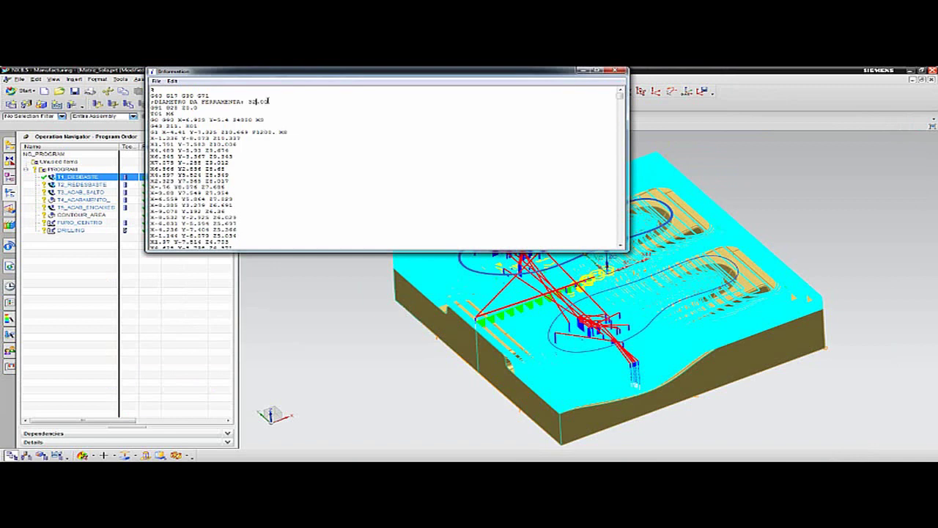
{"action": "left_click_drag", "start_coordinate": [268, 102], "coordinate": [244, 101]}
{"action": "left_click", "coordinate": [614, 70]}
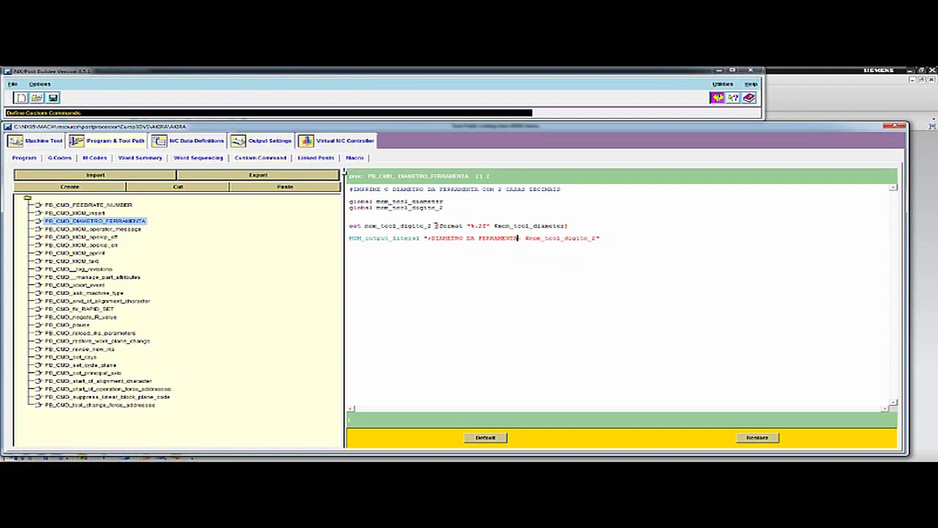
Step: Copy the [format "%.2f" $mom_tool_diameter] expression and paste it below the output line
{"action": "left_click_drag", "start_coordinate": [434, 226], "coordinate": [572, 226]}
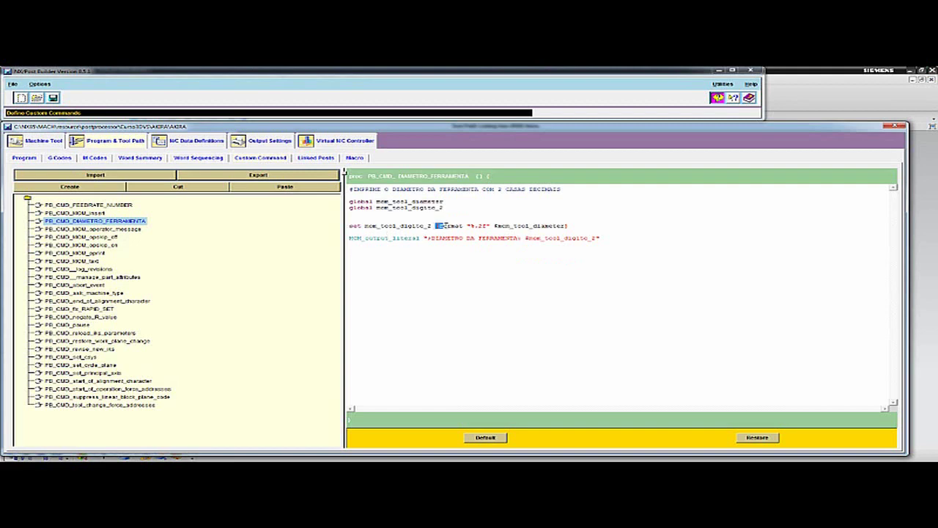
{"action": "right_click", "coordinate": [557, 223]}
{"action": "left_click", "coordinate": [570, 238]}
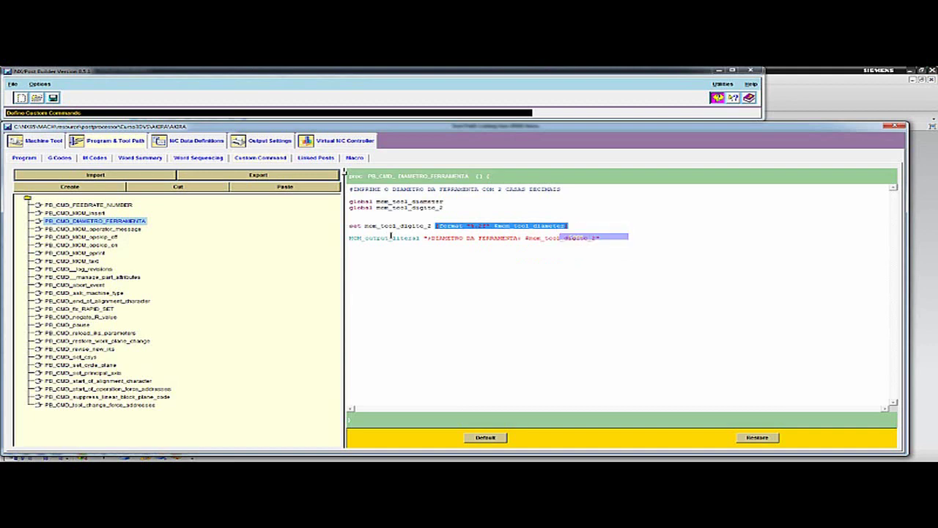
{"action": "left_click", "coordinate": [349, 237]}
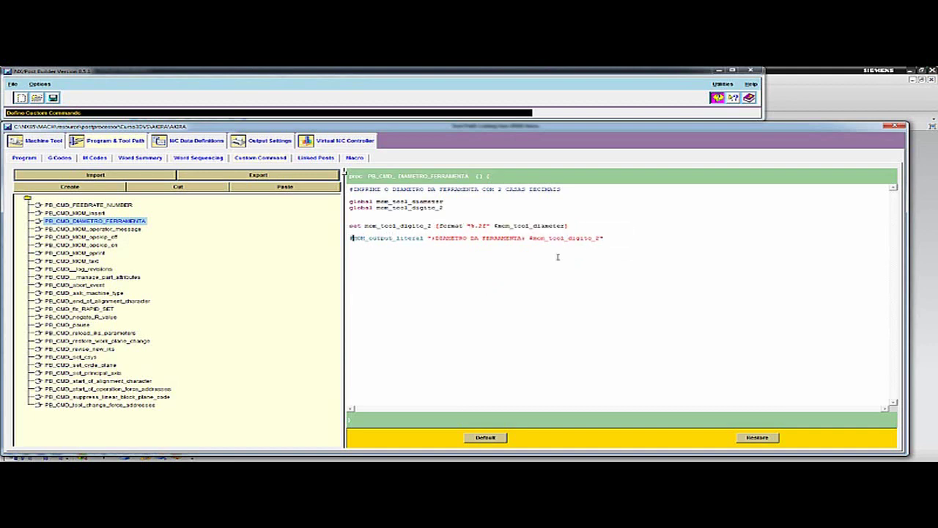
{"action": "left_click", "coordinate": [623, 237]}
{"action": "key", "text": "ctrl+v"}
Step: Duplicate the MOM_output_literal line, replacing $mom_tool_digito_2 with the inline format expression
{"action": "left_click_drag", "start_coordinate": [604, 239], "coordinate": [352, 238]}
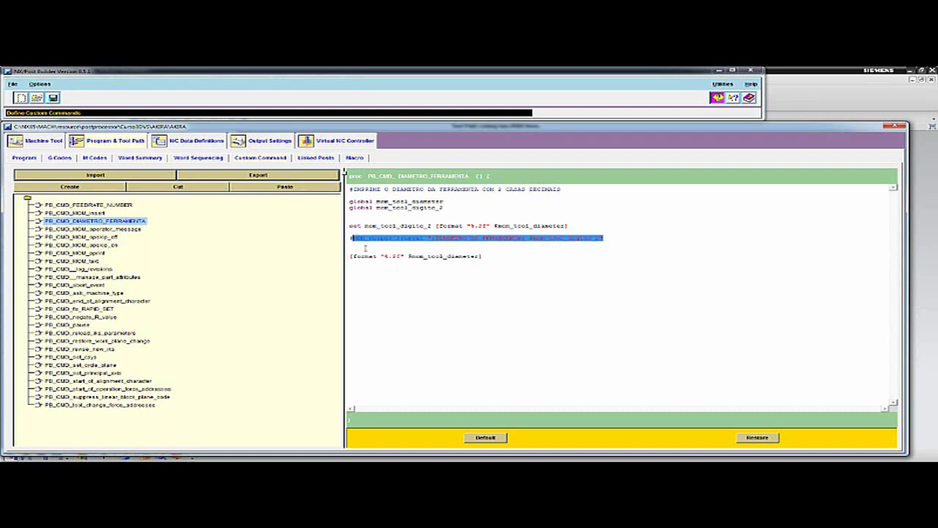
{"action": "left_click", "coordinate": [359, 250]}
{"action": "key", "text": "ctrl+v"}
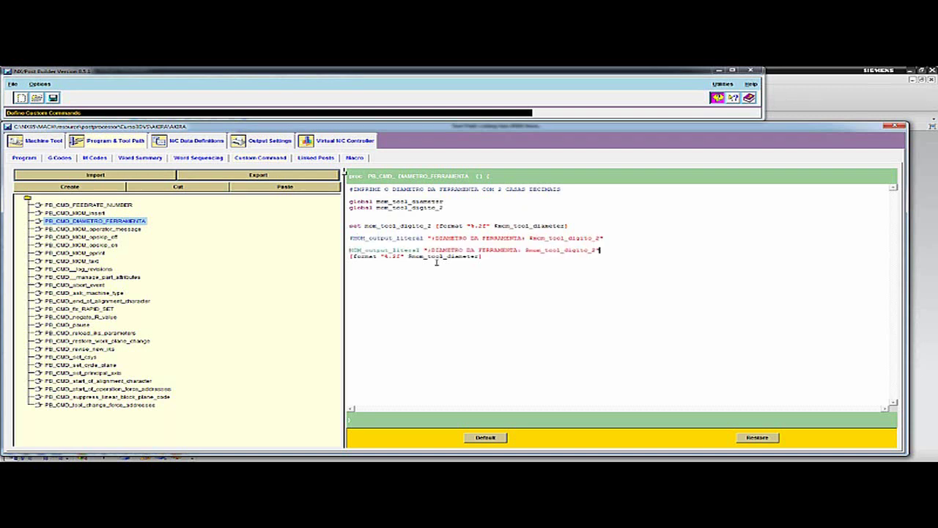
{"action": "left_click_drag", "start_coordinate": [482, 256], "coordinate": [350, 256]}
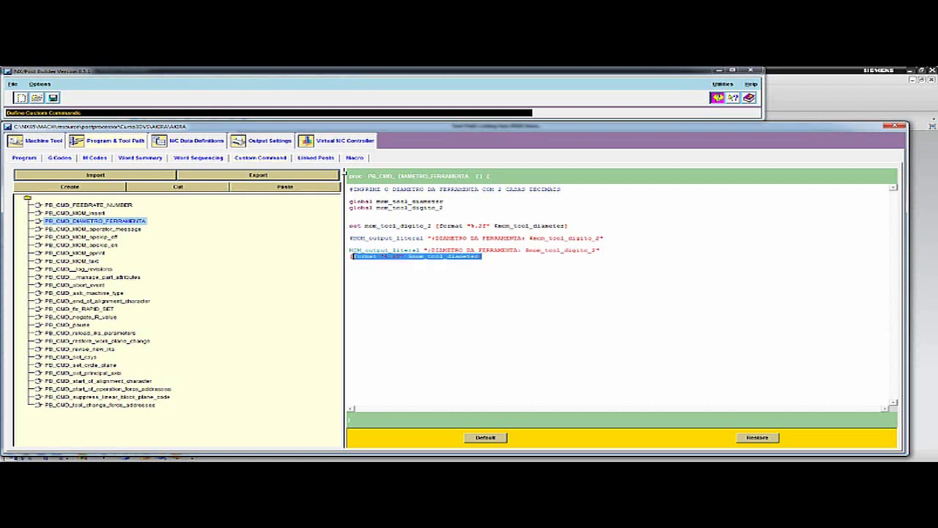
{"action": "right_click", "coordinate": [359, 256]}
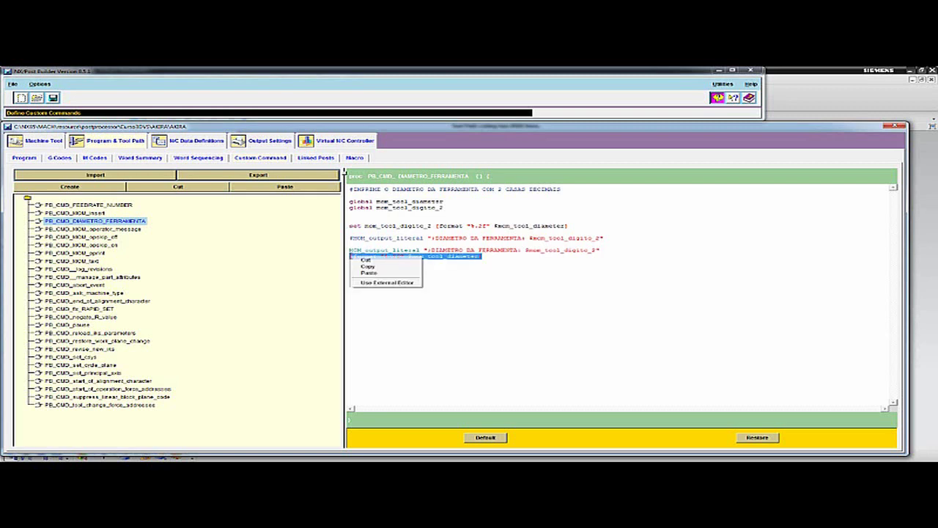
{"action": "left_click", "coordinate": [375, 260]}
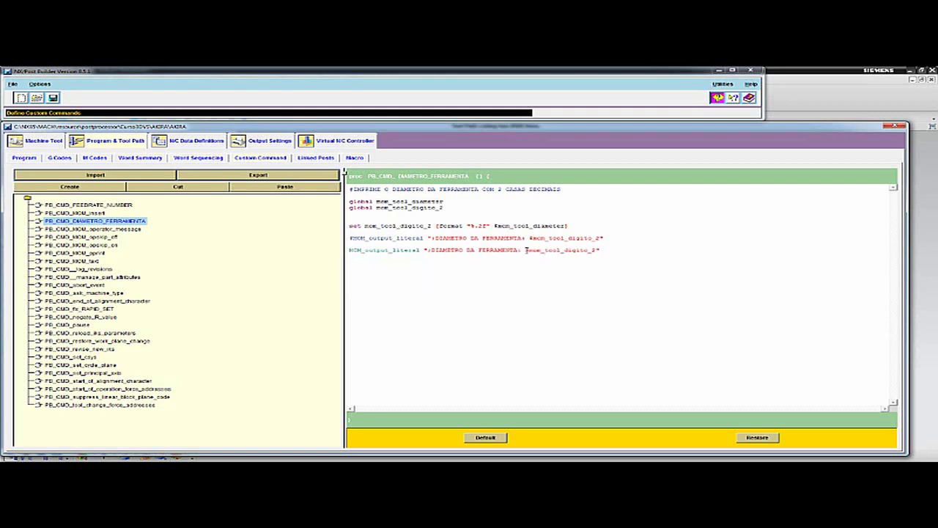
{"action": "left_click_drag", "start_coordinate": [526, 250], "coordinate": [595, 251]}
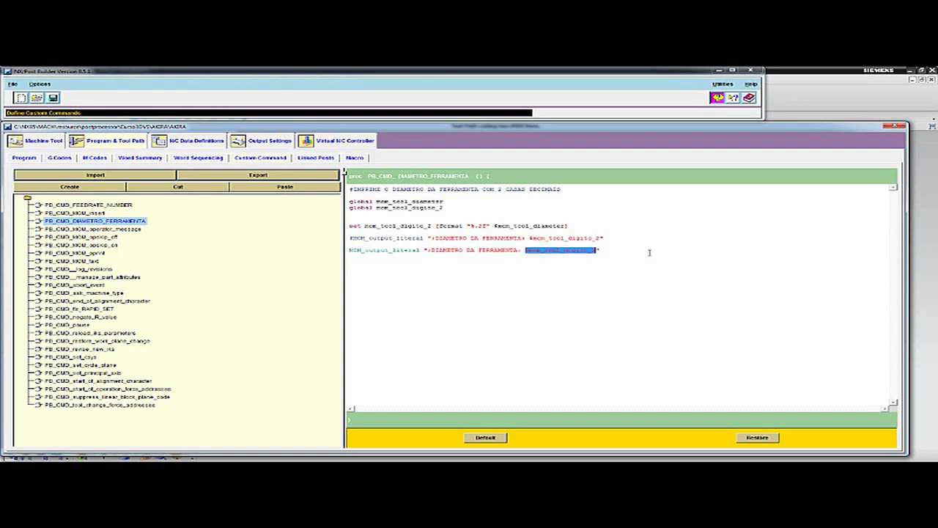
{"action": "key", "text": "ctrl+v"}
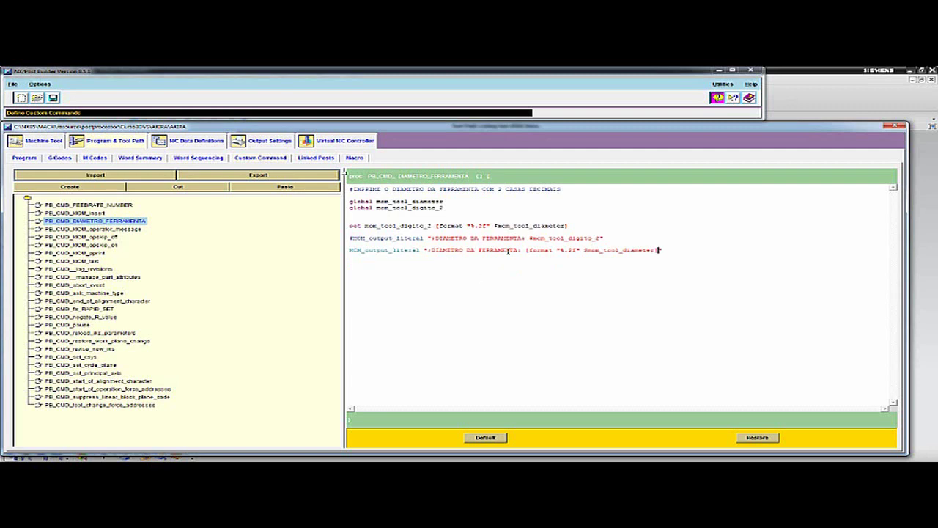
Step: Add ATUAL after FERRAMENTA in the new output label and save the post
{"action": "left_click", "coordinate": [518, 249]}
{"action": "type", "text": "ATU"}
{"action": "type", "text": "AL"}
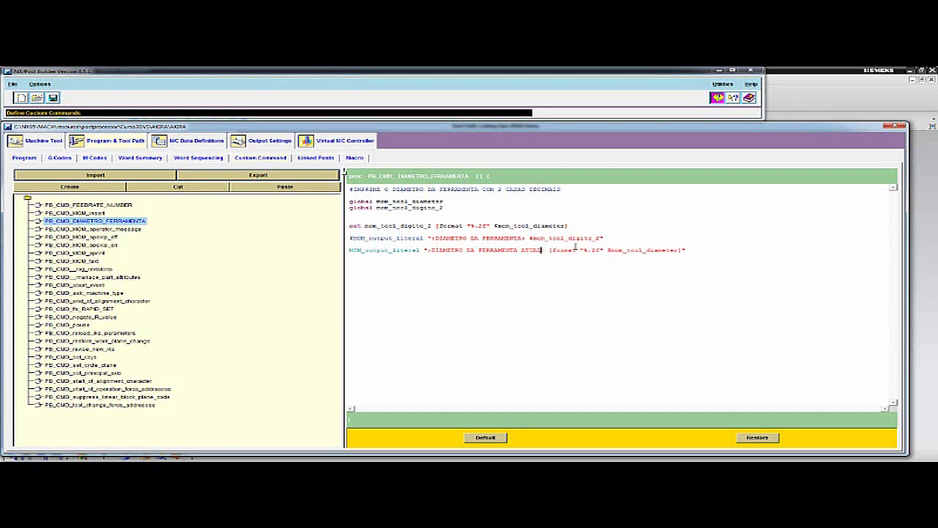
{"action": "left_click_drag", "start_coordinate": [579, 250], "coordinate": [603, 249]}
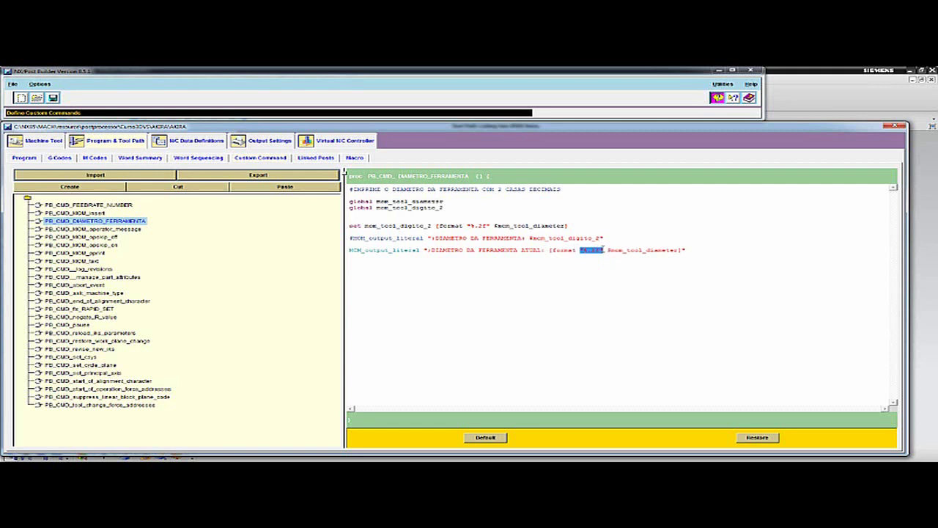
{"action": "double_click", "coordinate": [666, 250]}
{"action": "left_click", "coordinate": [624, 231]}
{"action": "left_click", "coordinate": [53, 98]}
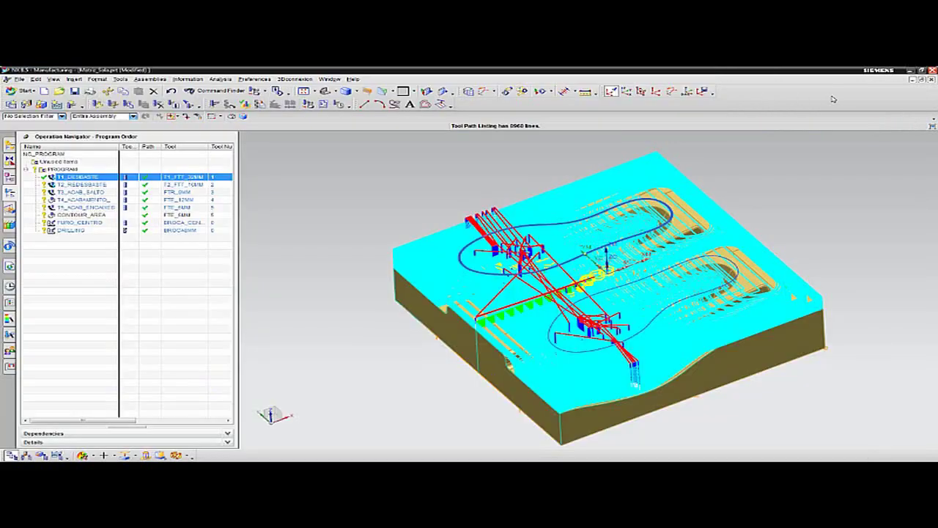
Step: Re-post the NC file, checking the output DIAMETRO DA FERRAMENTA ATUAL: 32.00, then return to Post Builder
{"action": "left_click", "coordinate": [309, 104]}
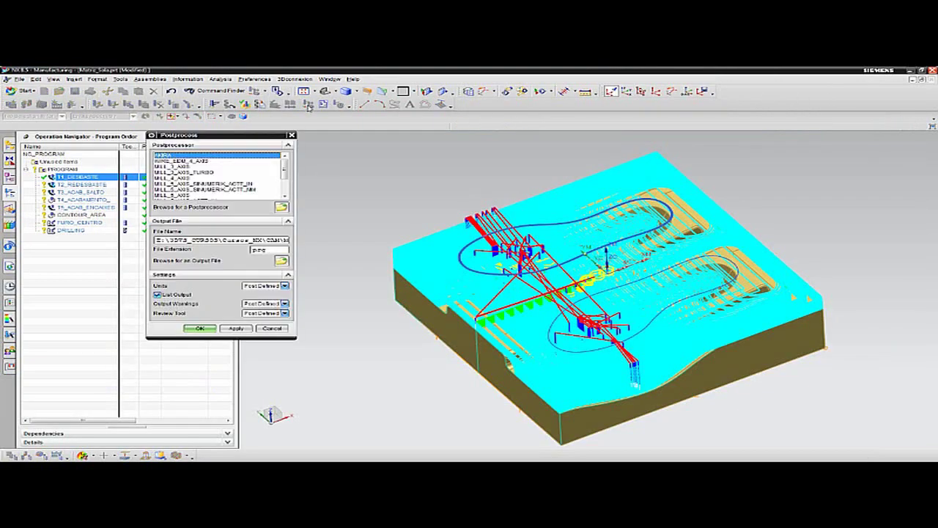
{"action": "left_click", "coordinate": [200, 328]}
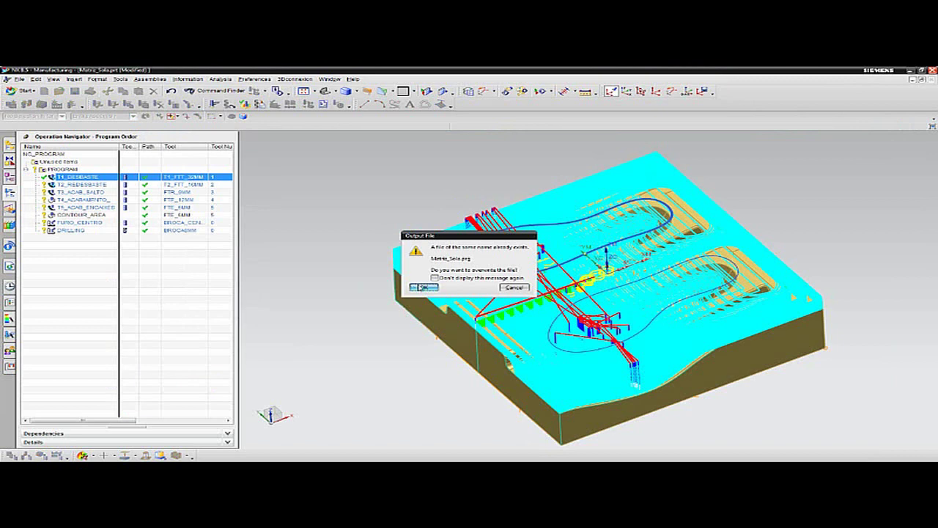
{"action": "left_click", "coordinate": [423, 286]}
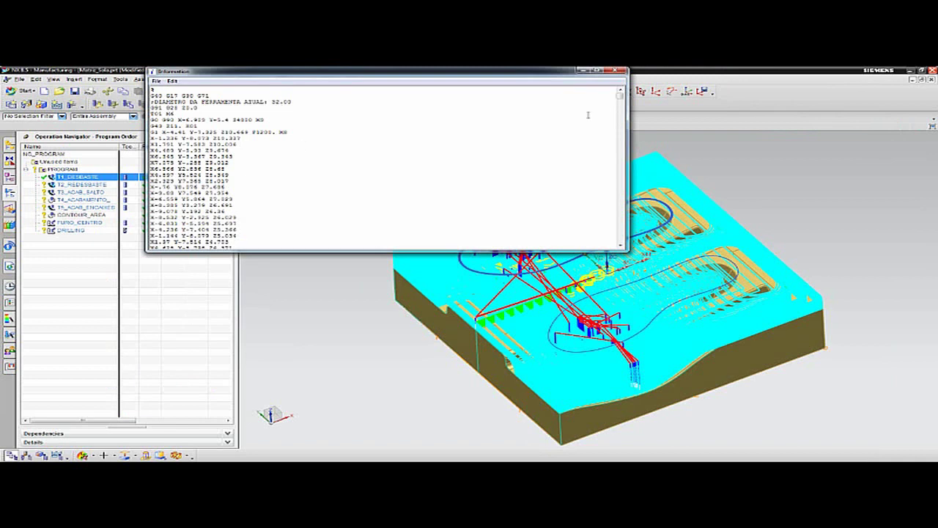
{"action": "left_click", "coordinate": [622, 71]}
{"action": "left_click", "coordinate": [798, 456]}
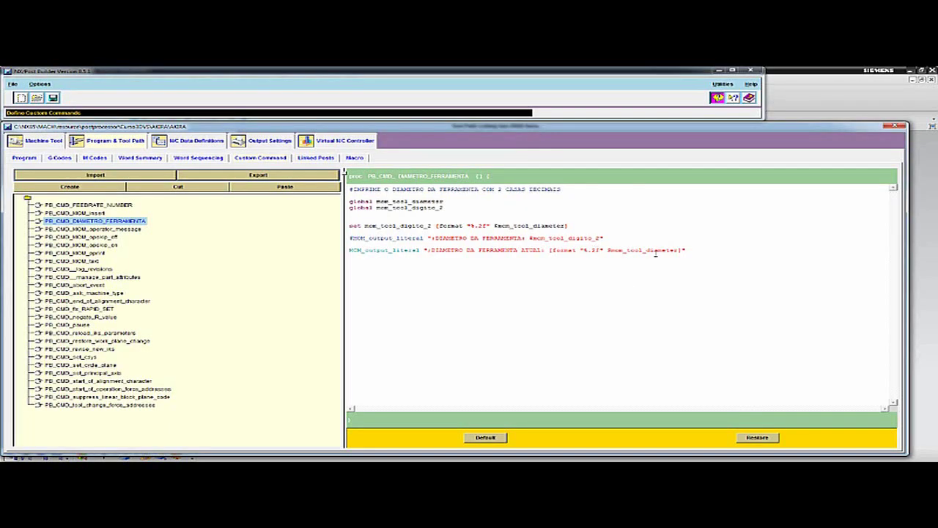
Step: Change the diameter format from "%.2f" to "%.4f" and save the post
{"action": "key", "text": "BackSpace"}
{"action": "type", "text": "4"}
{"action": "left_click", "coordinate": [53, 98]}
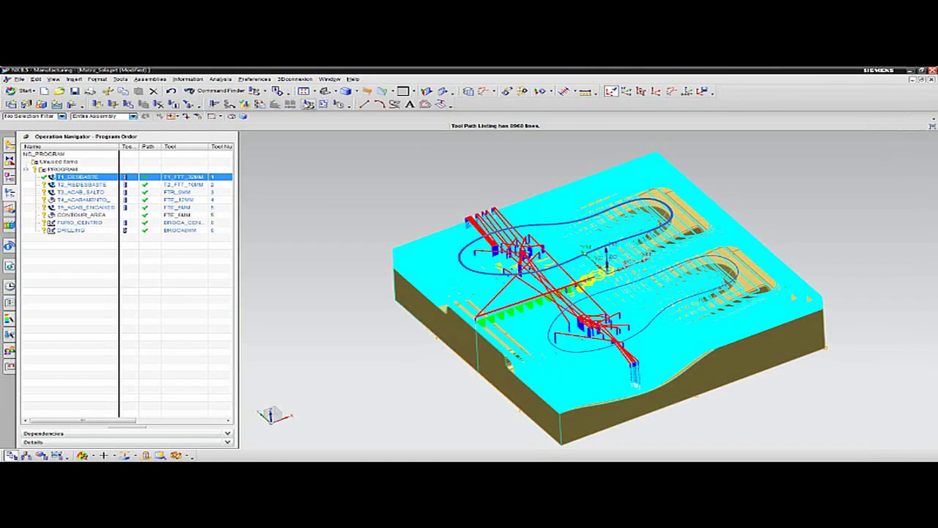
Step: Re-post the NC file, checking the tool diameter now prints as 32.0000
{"action": "left_click", "coordinate": [307, 104]}
{"action": "left_click", "coordinate": [201, 326]}
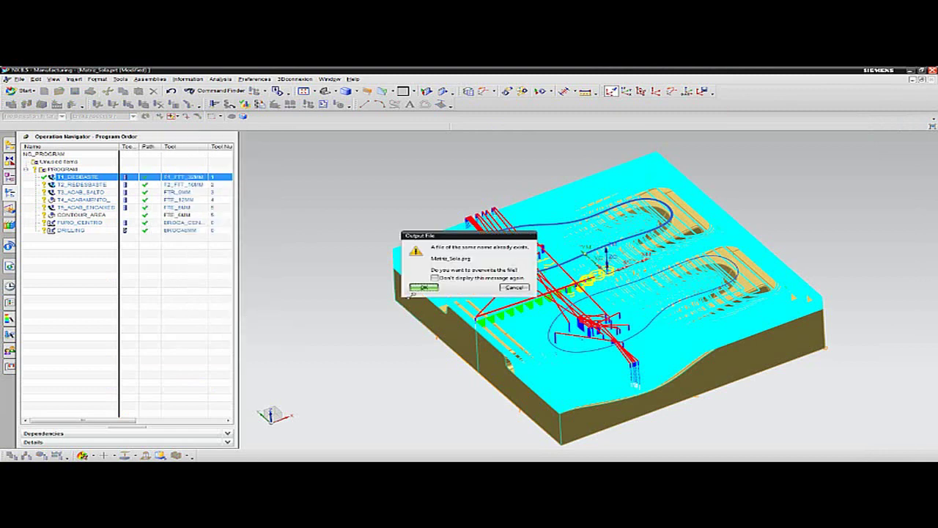
{"action": "left_click", "coordinate": [424, 290]}
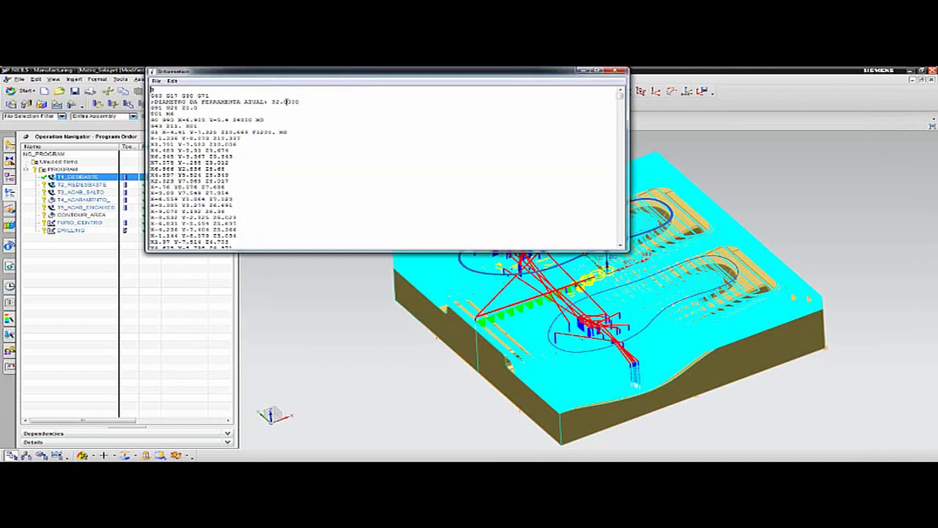
{"action": "double_click", "coordinate": [286, 102]}
{"action": "left_click", "coordinate": [616, 71]}
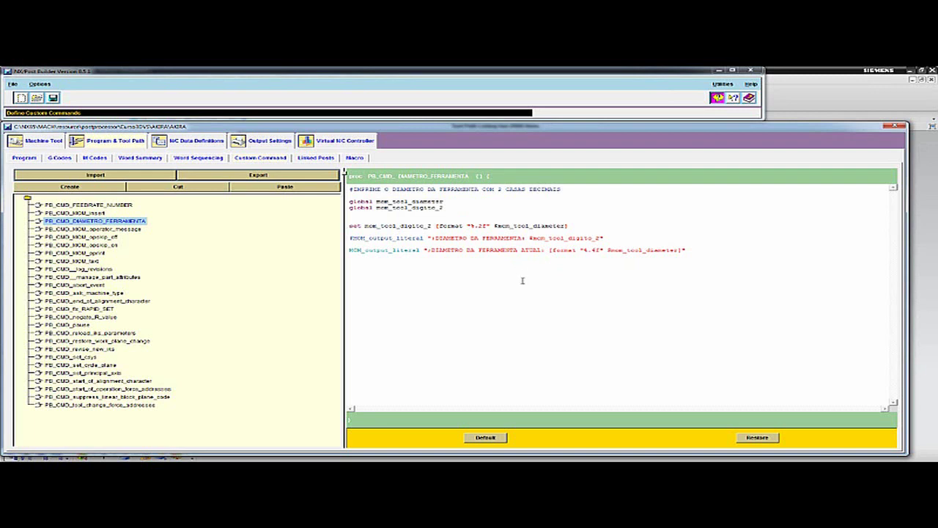
Step: Enable Activate Review Tool under Output Settings > Other Options
{"action": "left_click", "coordinate": [261, 142]}
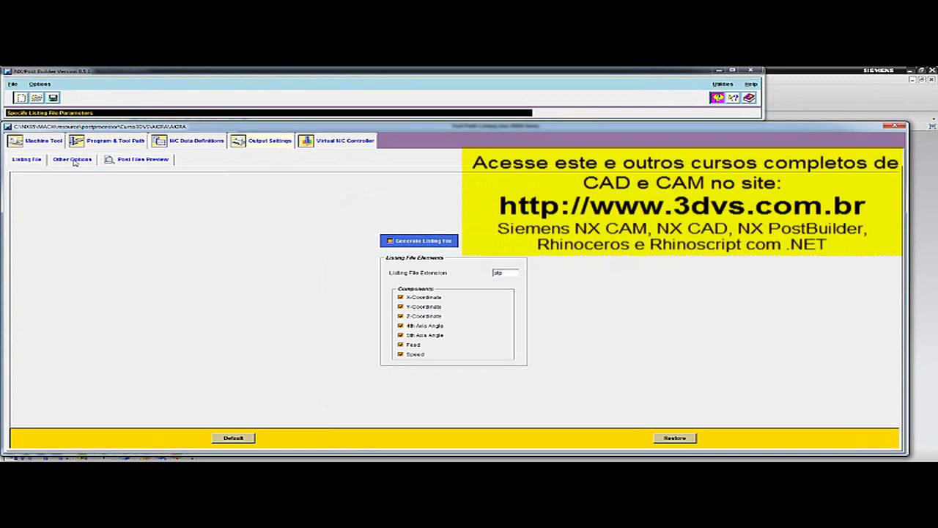
{"action": "left_click", "coordinate": [73, 161]}
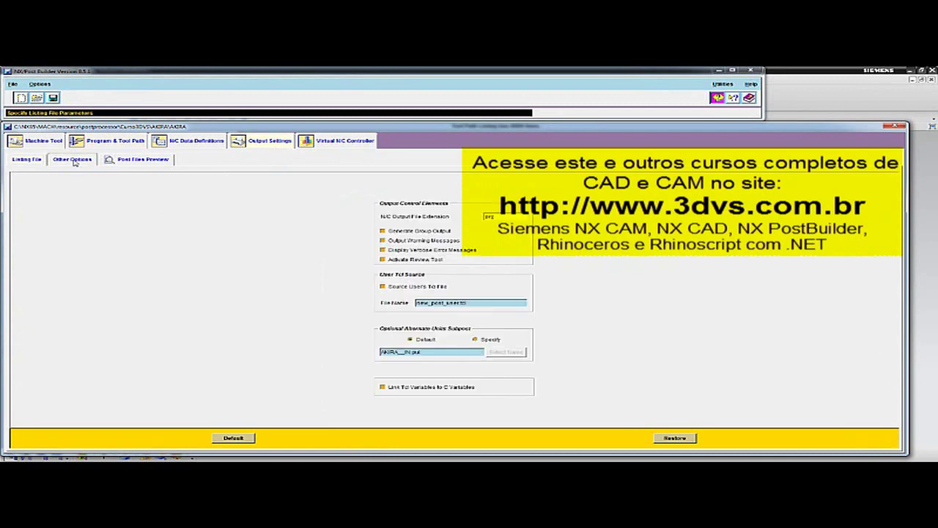
{"action": "left_click", "coordinate": [399, 262]}
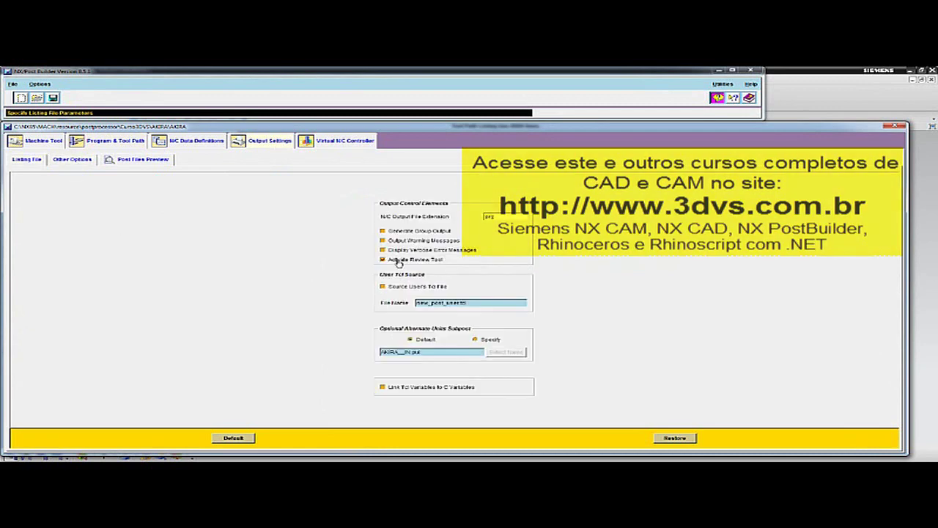